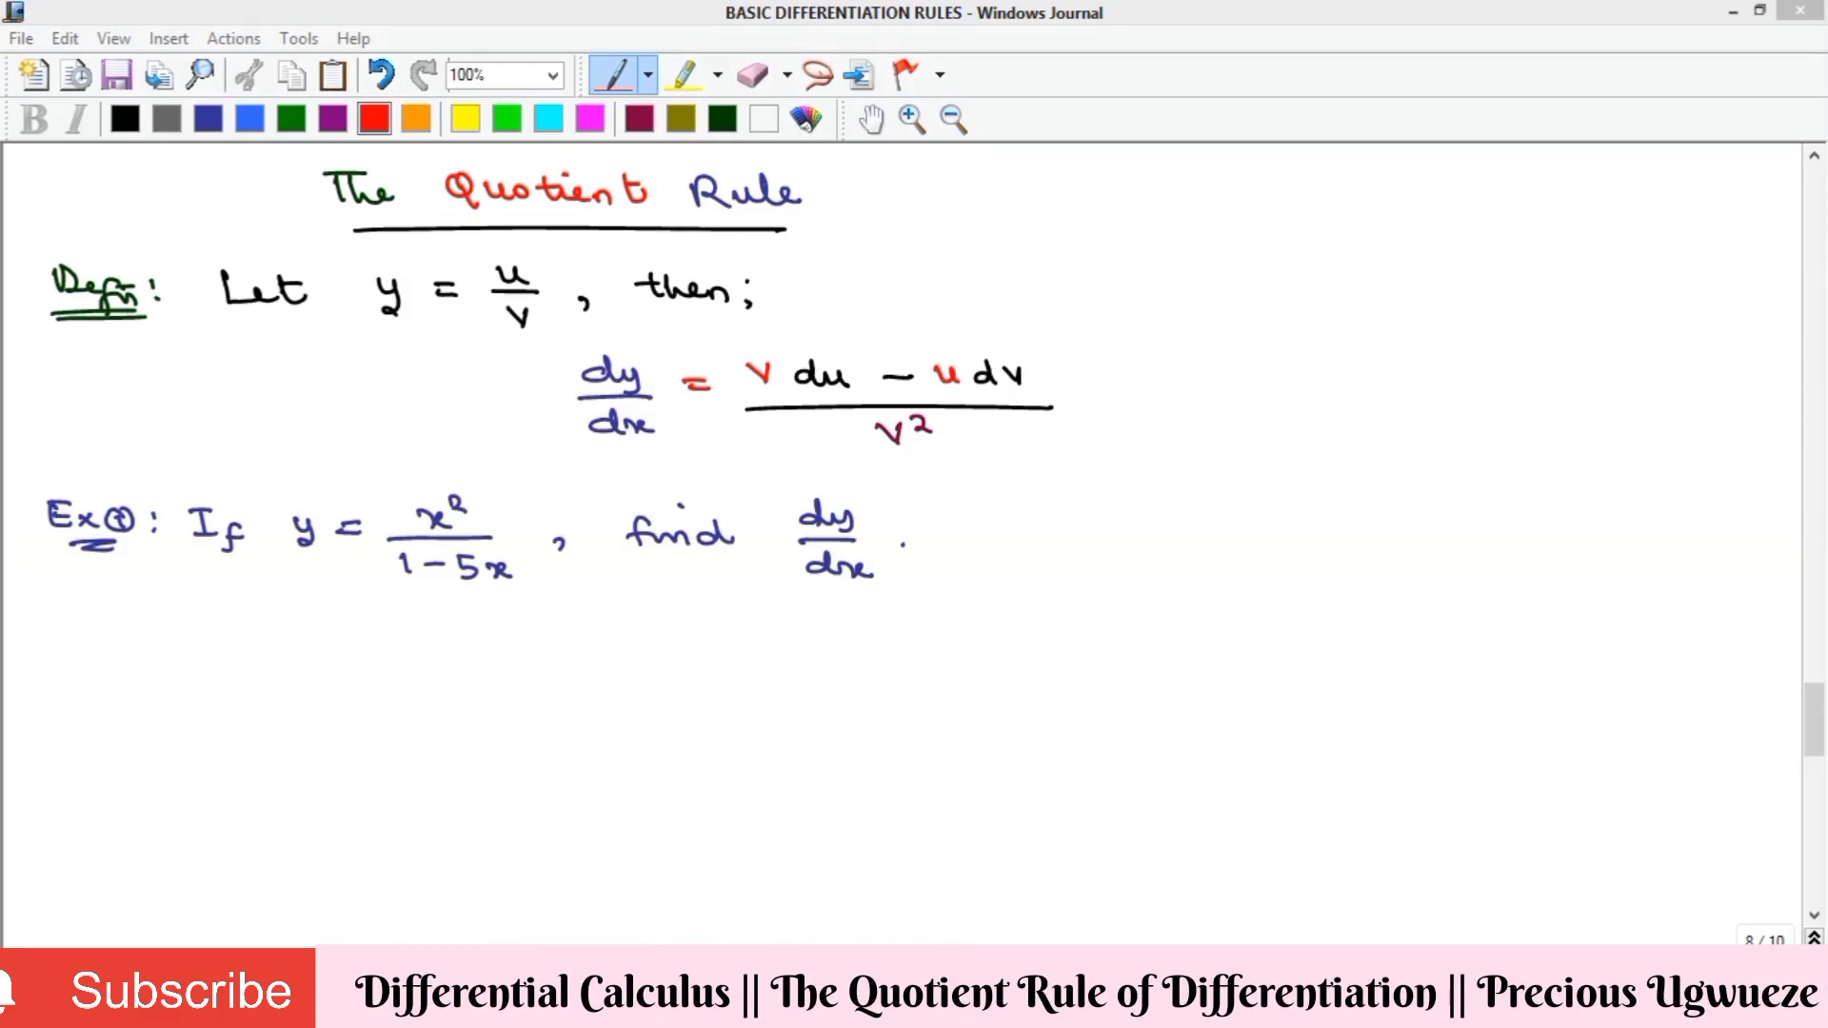
# In red, underline y and write (x) after u and v in the fraction
pyautogui.click(197, 230)
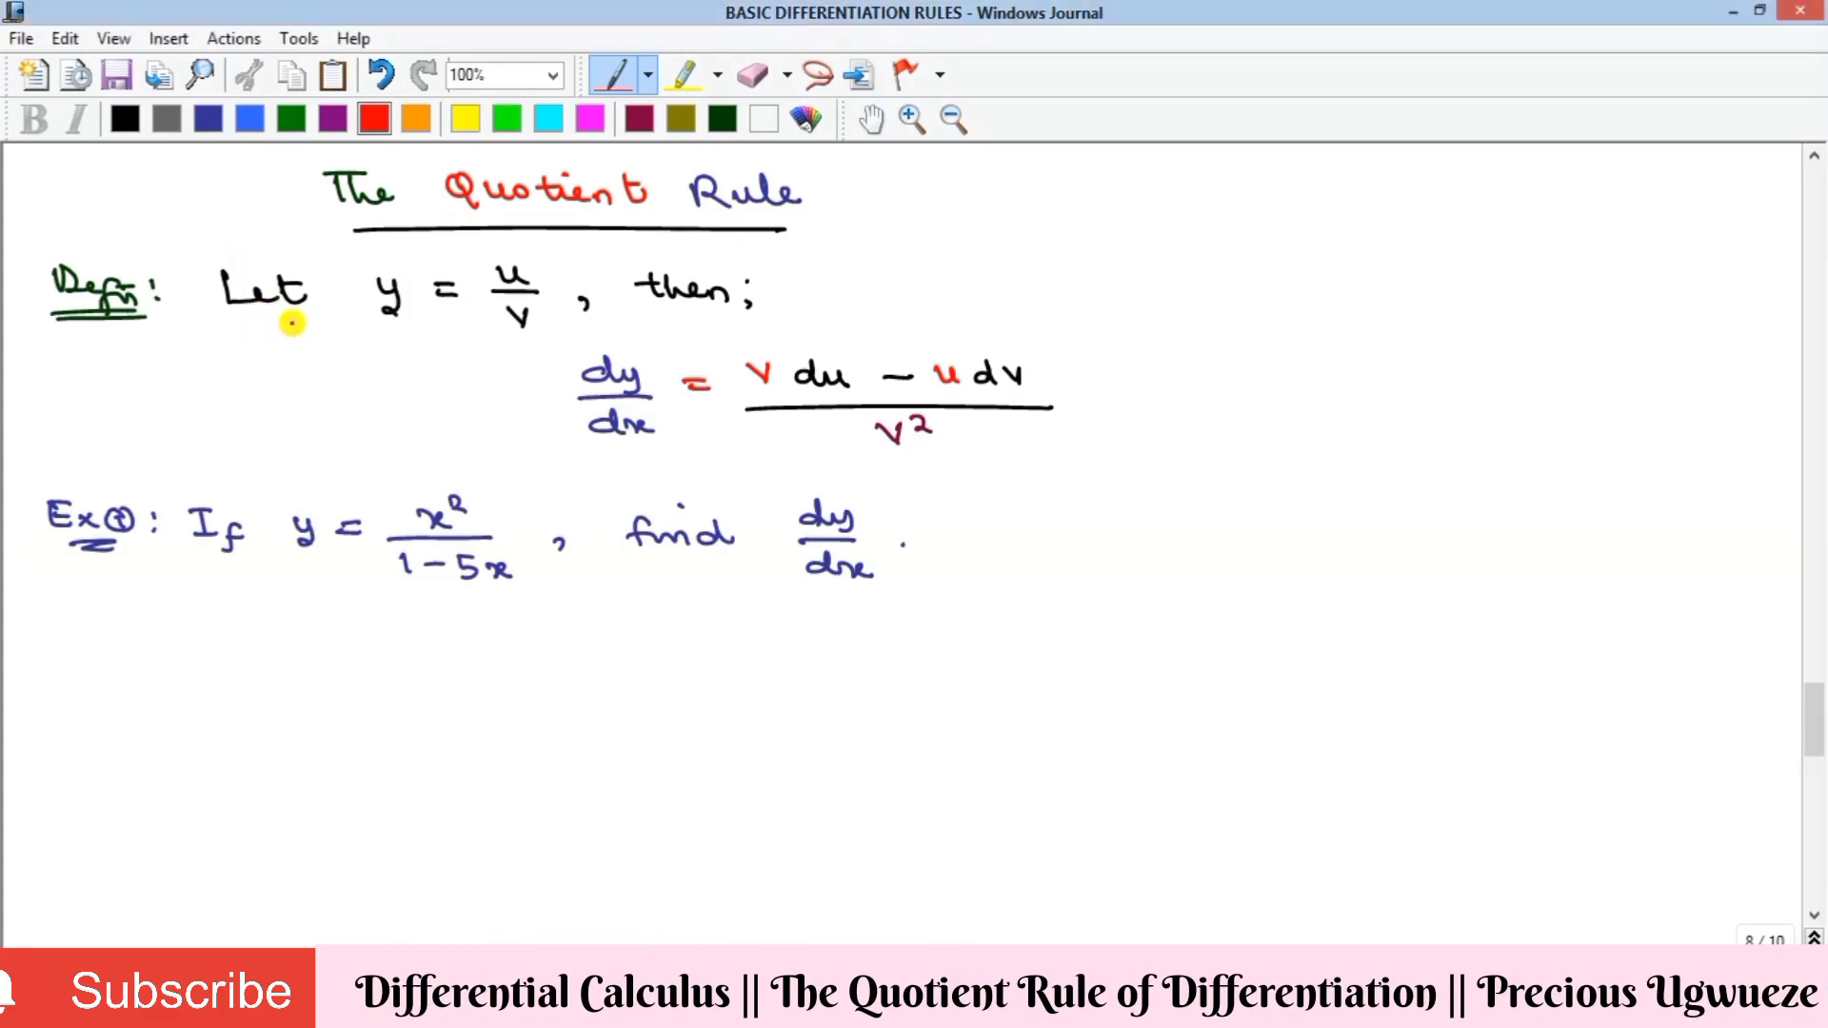
pyautogui.moveTo(383, 337); pyautogui.dragTo(408, 337)
pyautogui.moveTo(535, 267); pyautogui.dragTo(546, 282)
pyautogui.moveTo(568, 259); pyautogui.dragTo(568, 284)
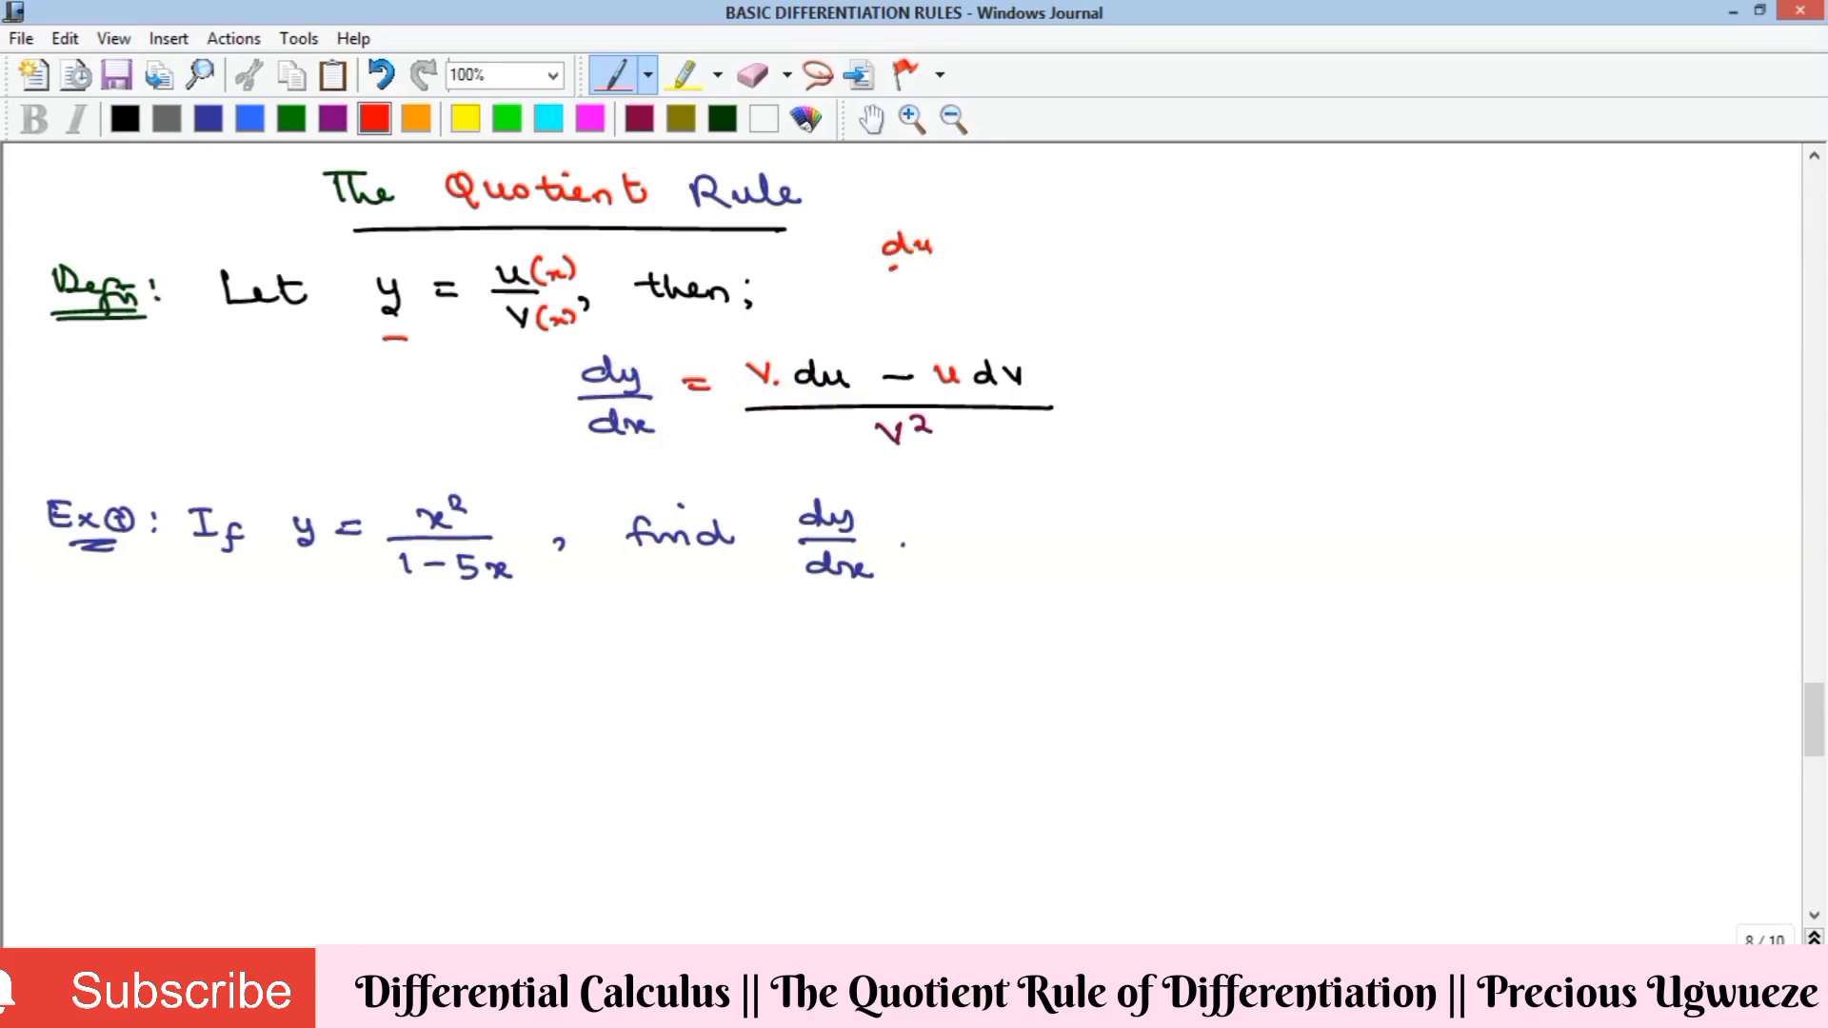
# Write du/dx, dv/dx and the udv + vdu reminder in red, then a Soln: label
pyautogui.moveTo(935, 279); pyautogui.dragTo(948, 283)
pyautogui.moveTo(1042, 235)
pyautogui.mouseDown()
pyautogui.moveTo(1045, 276)
pyautogui.moveTo(1080, 271)
pyautogui.mouseUp()
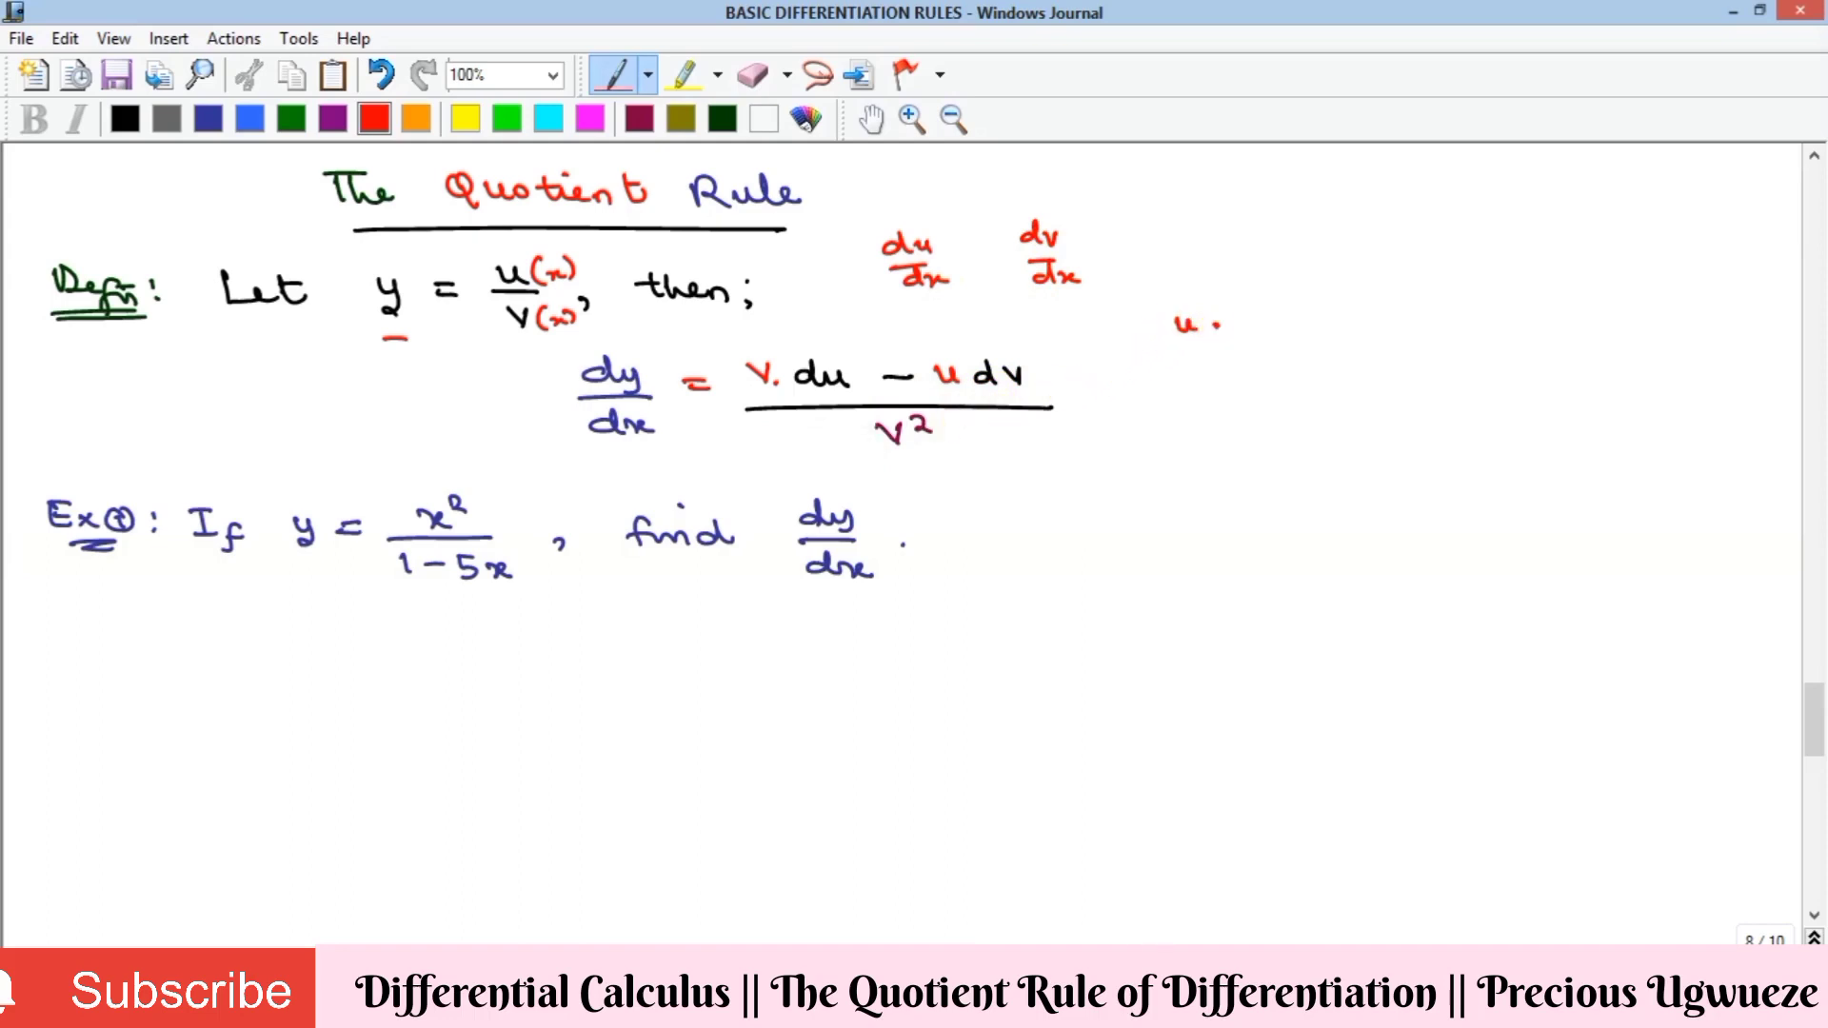
pyautogui.moveTo(1278, 320); pyautogui.dragTo(1278, 339)
pyautogui.moveTo(1269, 329); pyautogui.dragTo(1368, 333)
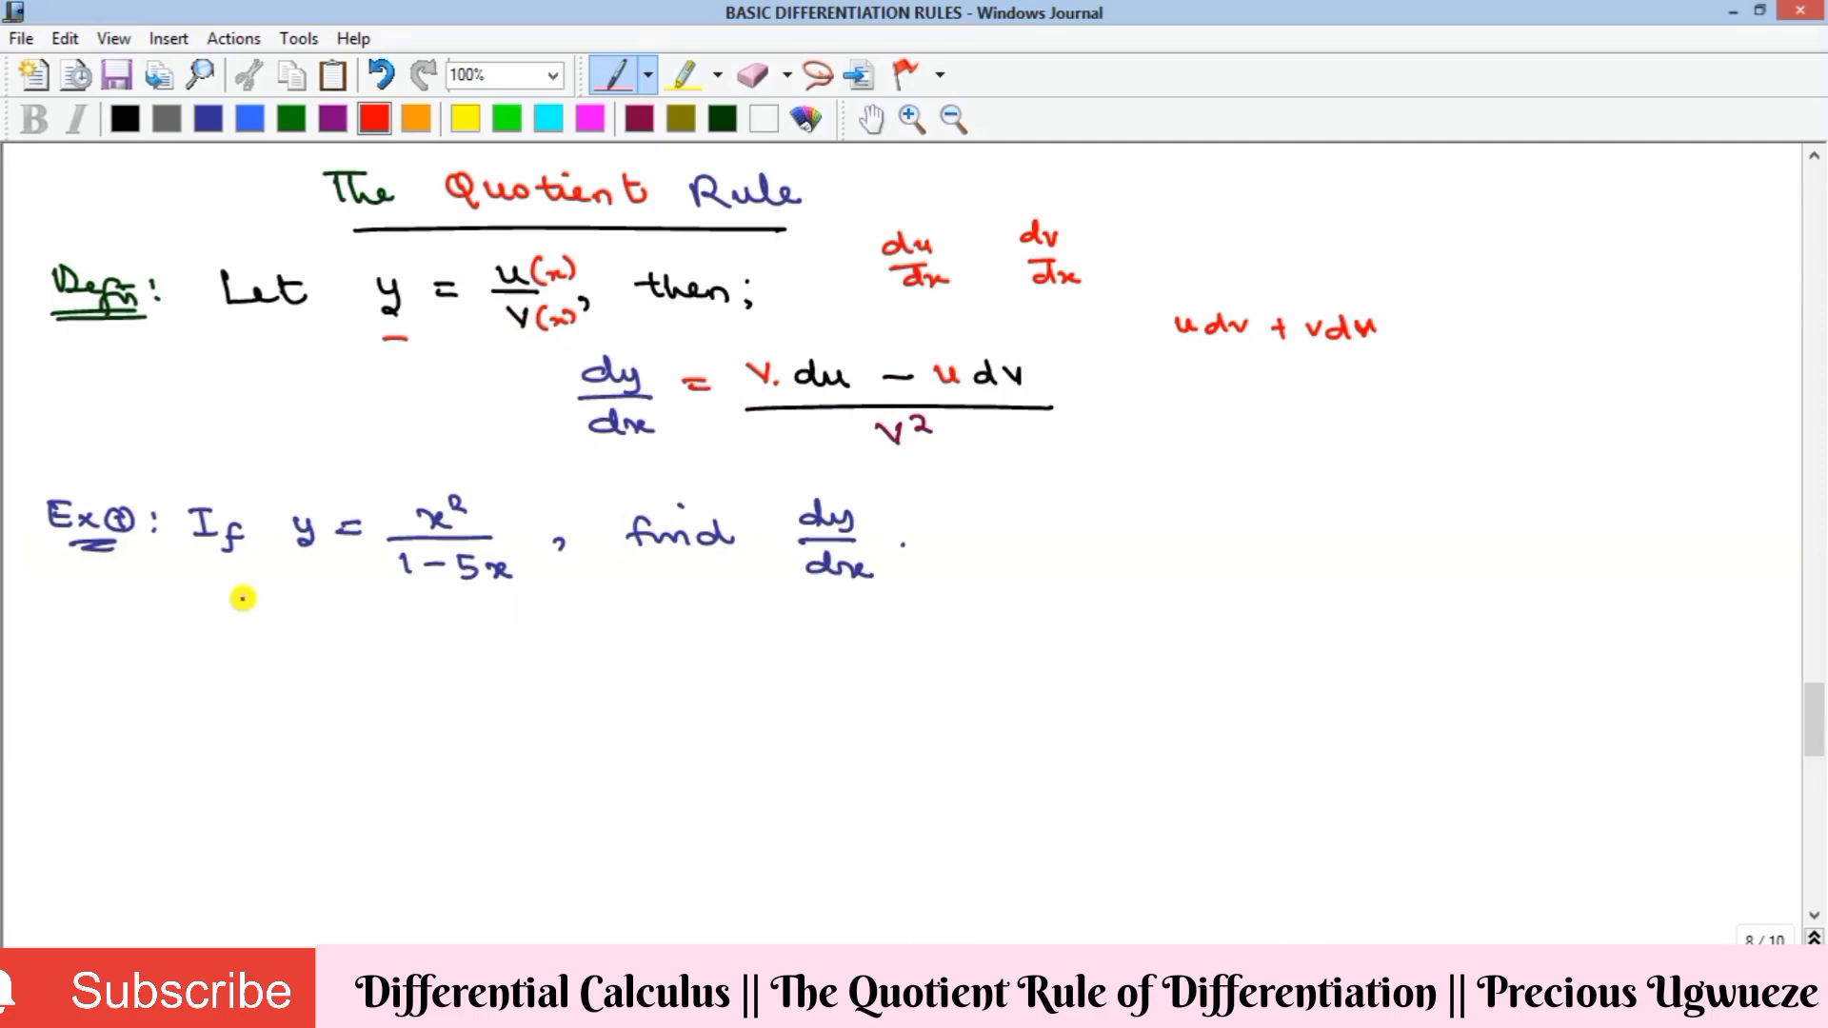
pyautogui.moveTo(265, 605); pyautogui.dragTo(309, 626)
# Finish the red Soln: heading and write u = x² ⇒ du = 2x beneath it
pyautogui.moveTo(310, 617); pyautogui.dragTo(339, 621)
pyautogui.moveTo(270, 641); pyautogui.dragTo(324, 635)
pyautogui.click(360, 609)
pyautogui.click(373, 634)
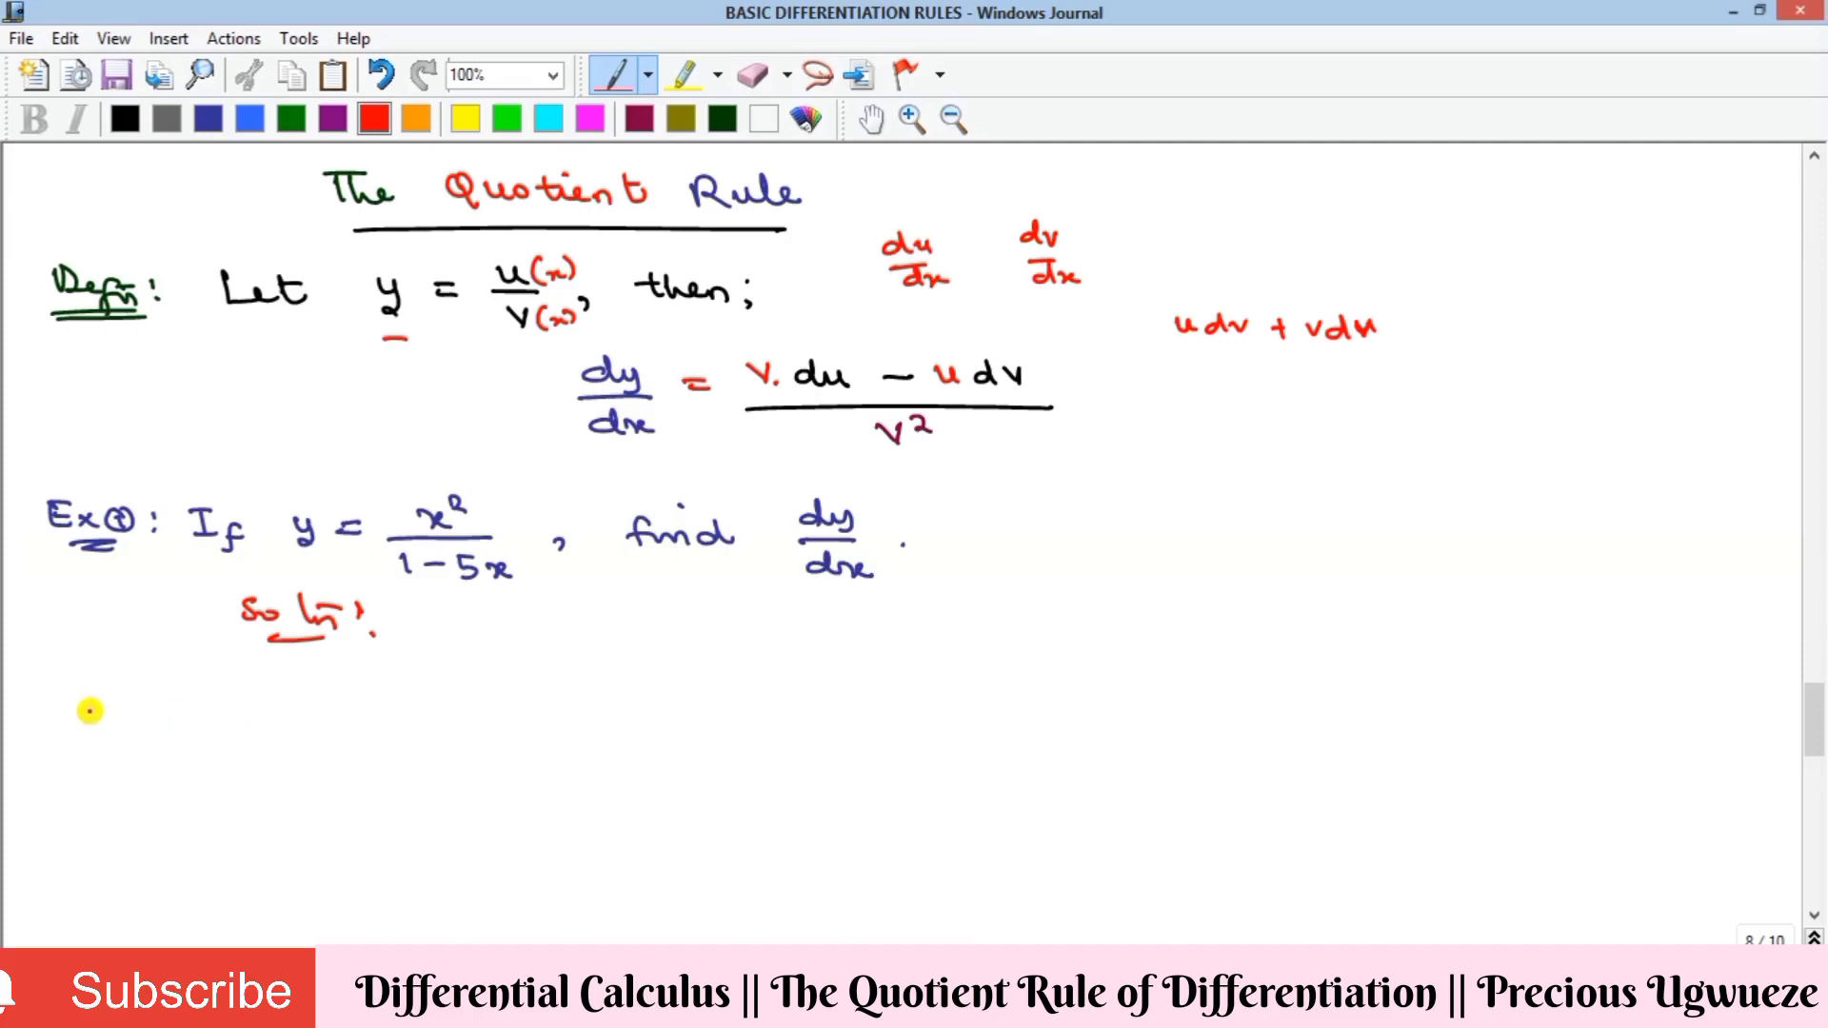
pyautogui.moveTo(98, 696); pyautogui.dragTo(120, 693)
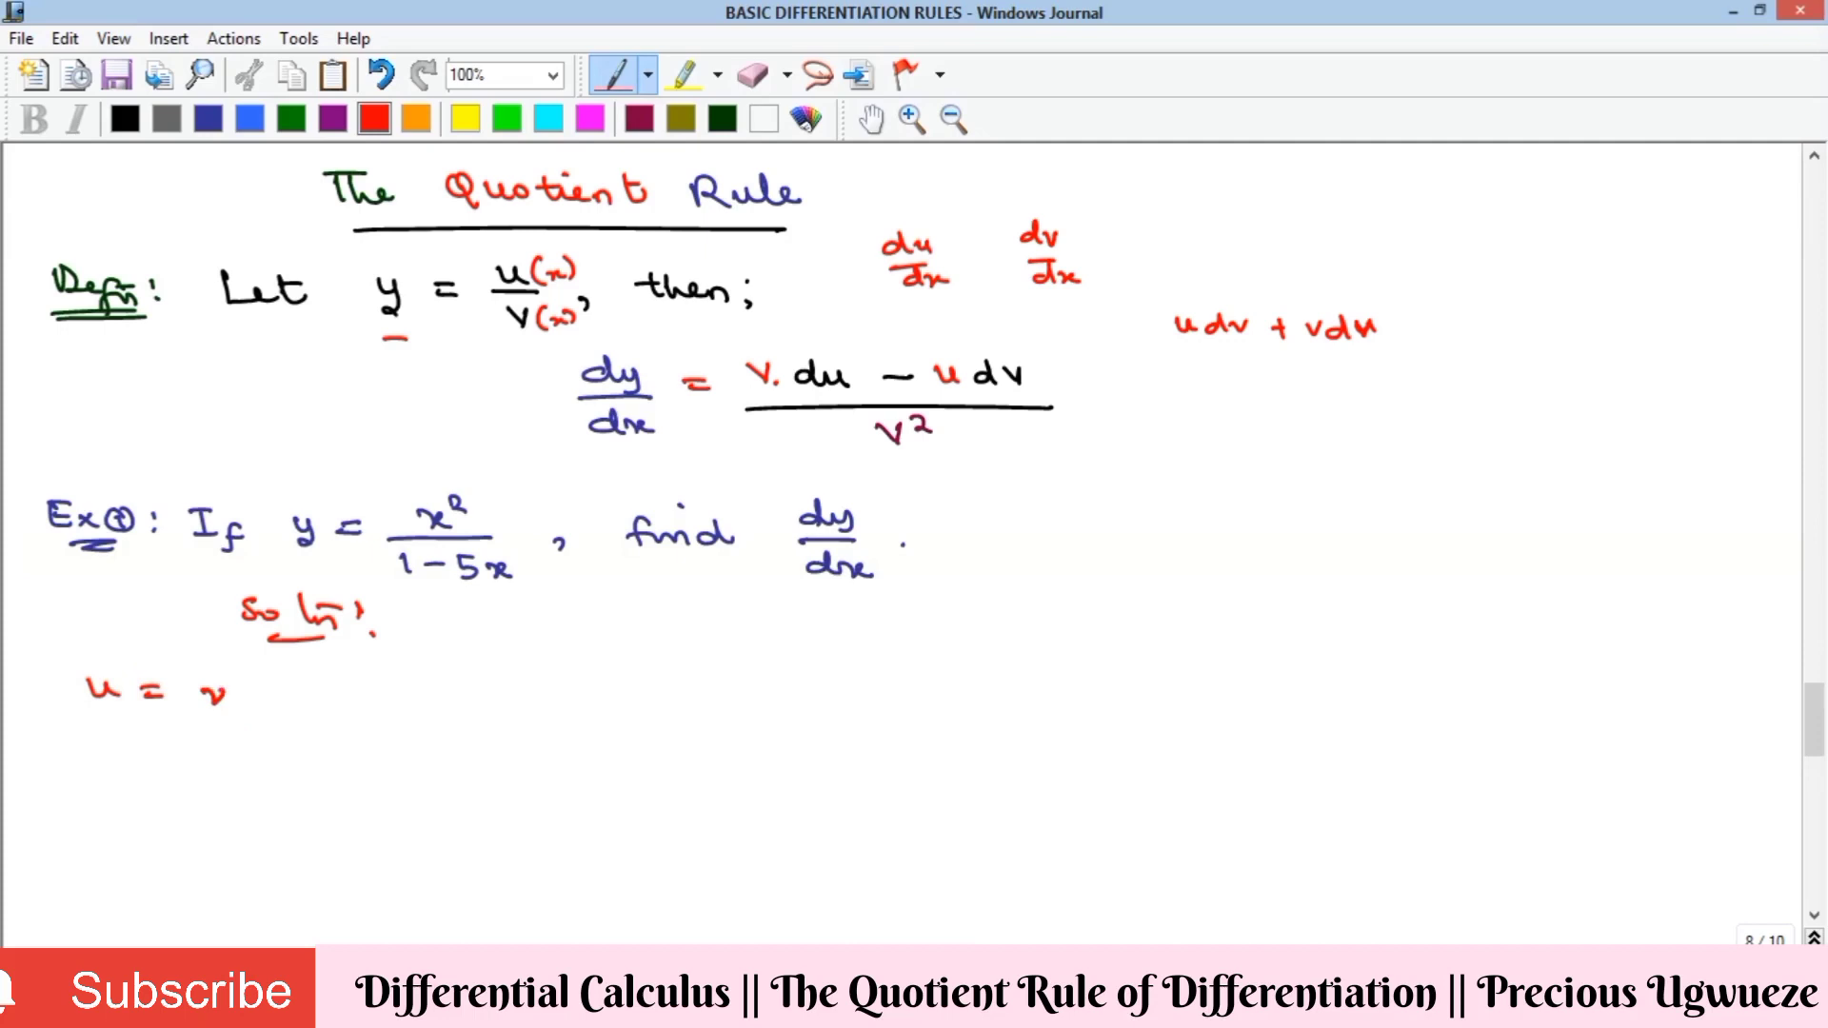
pyautogui.moveTo(247, 698); pyautogui.dragTo(369, 698)
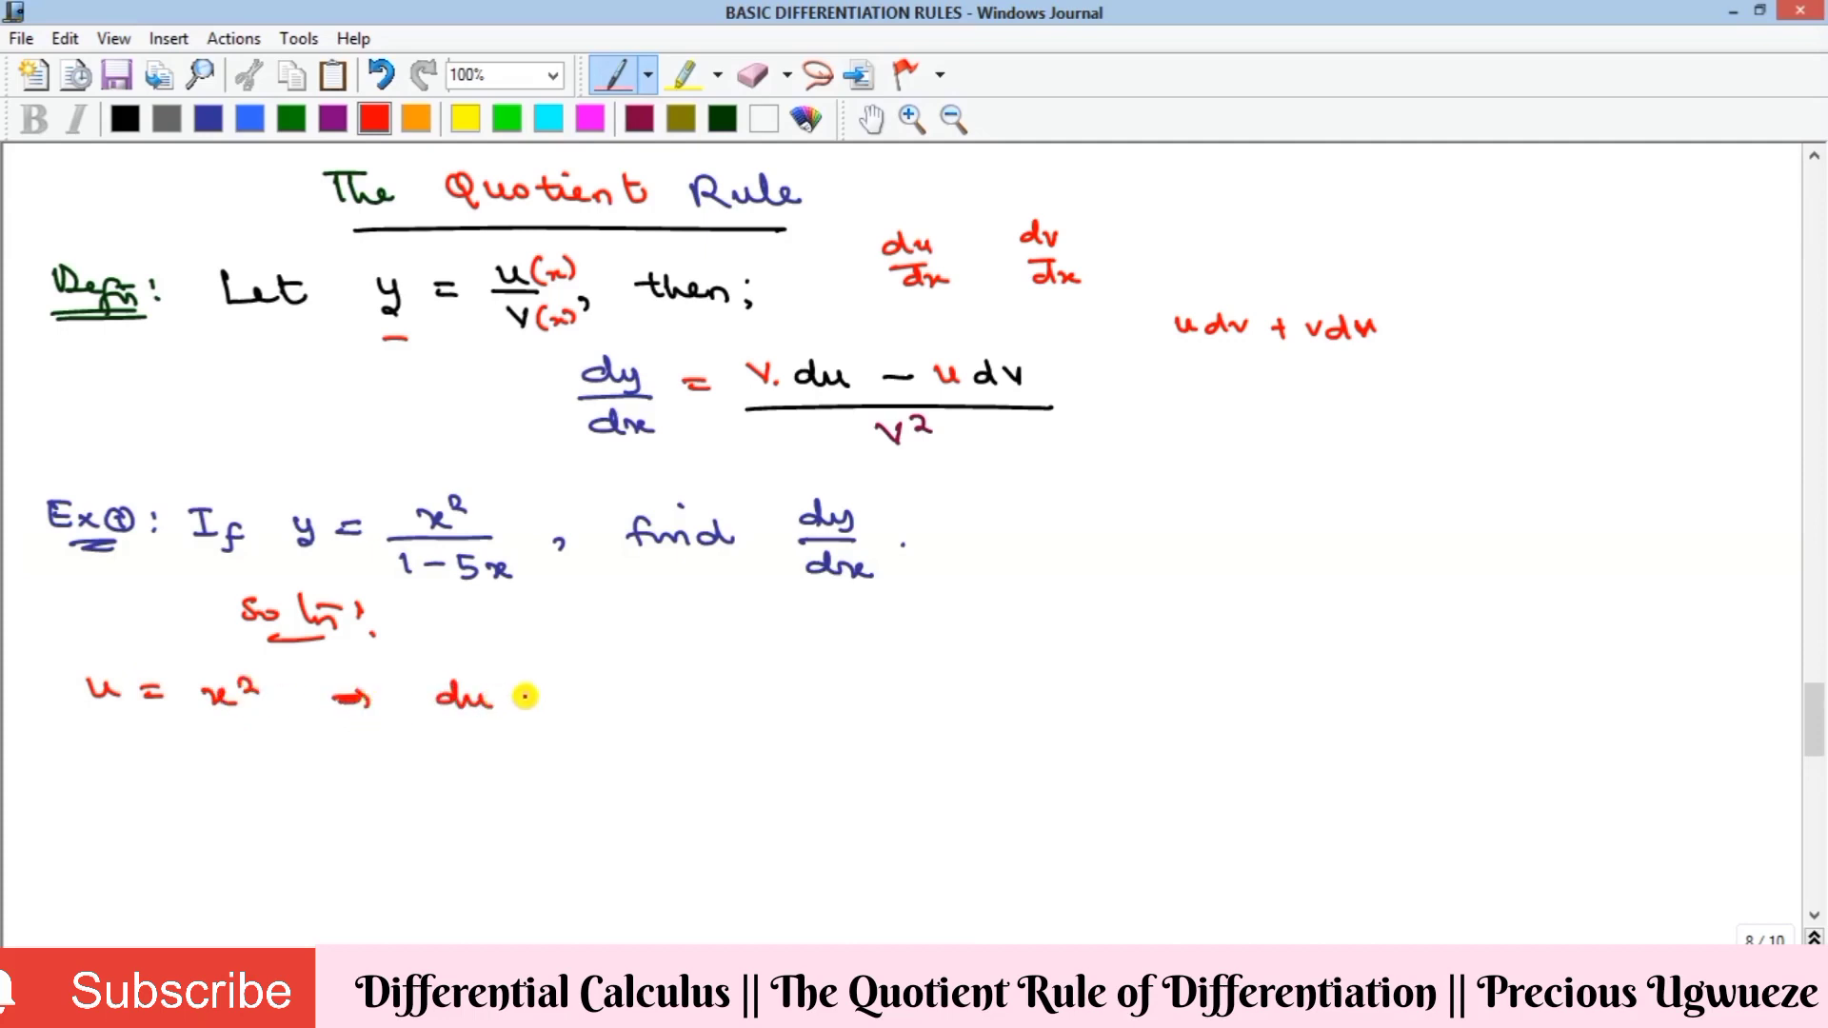
pyautogui.moveTo(521, 698); pyautogui.dragTo(552, 698)
pyautogui.moveTo(626, 701); pyautogui.dragTo(640, 714)
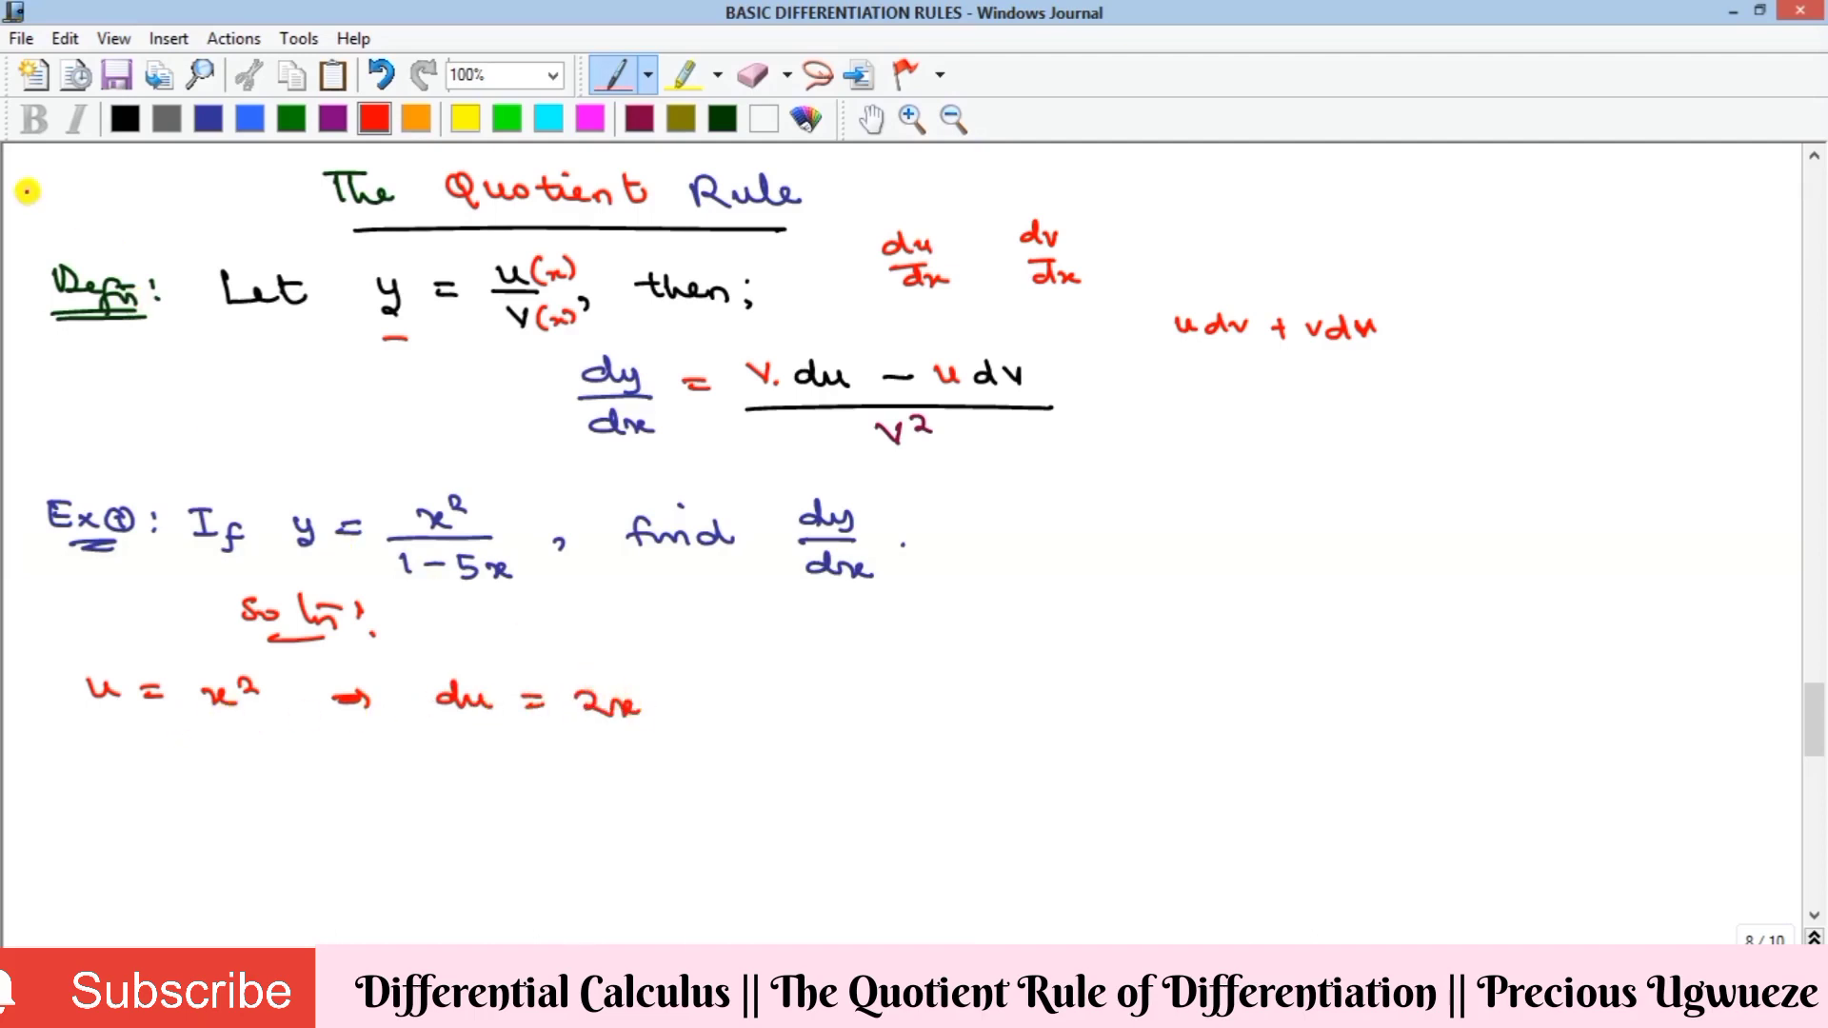
# Write v = 1−5x ⇒ dv = −5 in black and erase the udv + vdu reminder
pyautogui.click(124, 119)
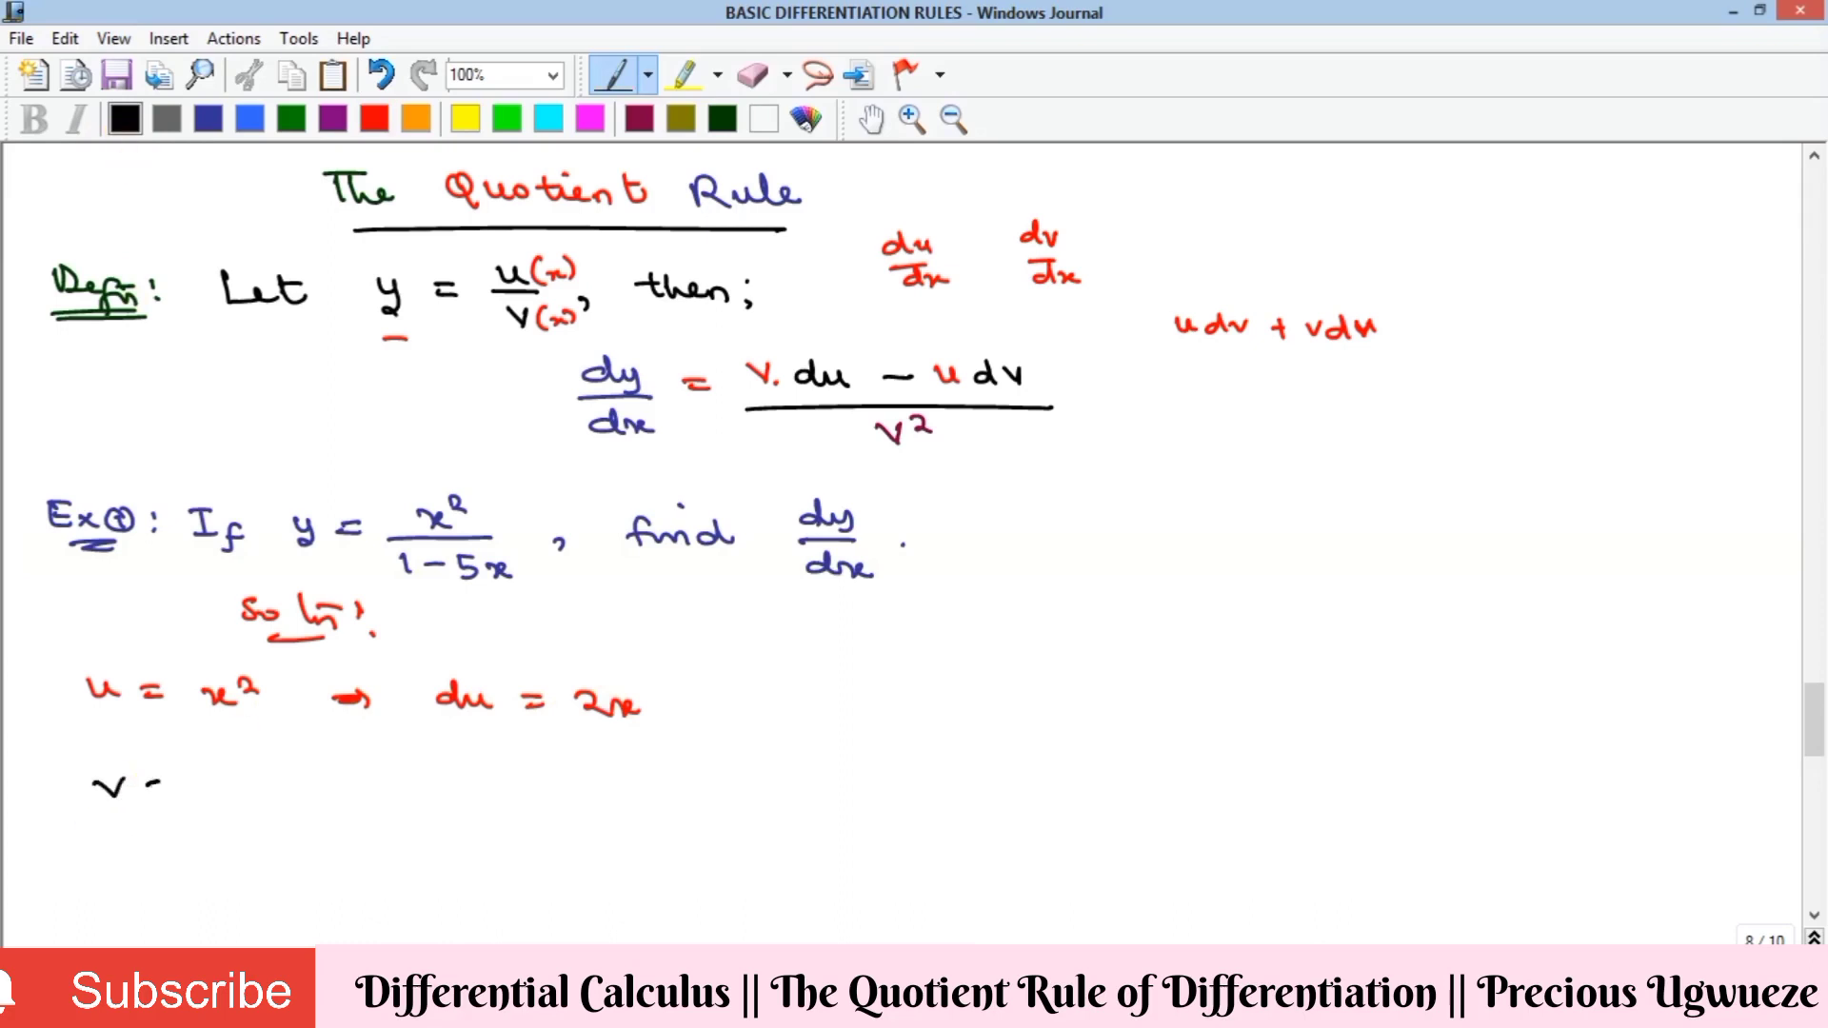
pyautogui.moveTo(148, 789); pyautogui.dragTo(505, 784)
pyautogui.moveTo(528, 782); pyautogui.dragTo(628, 798)
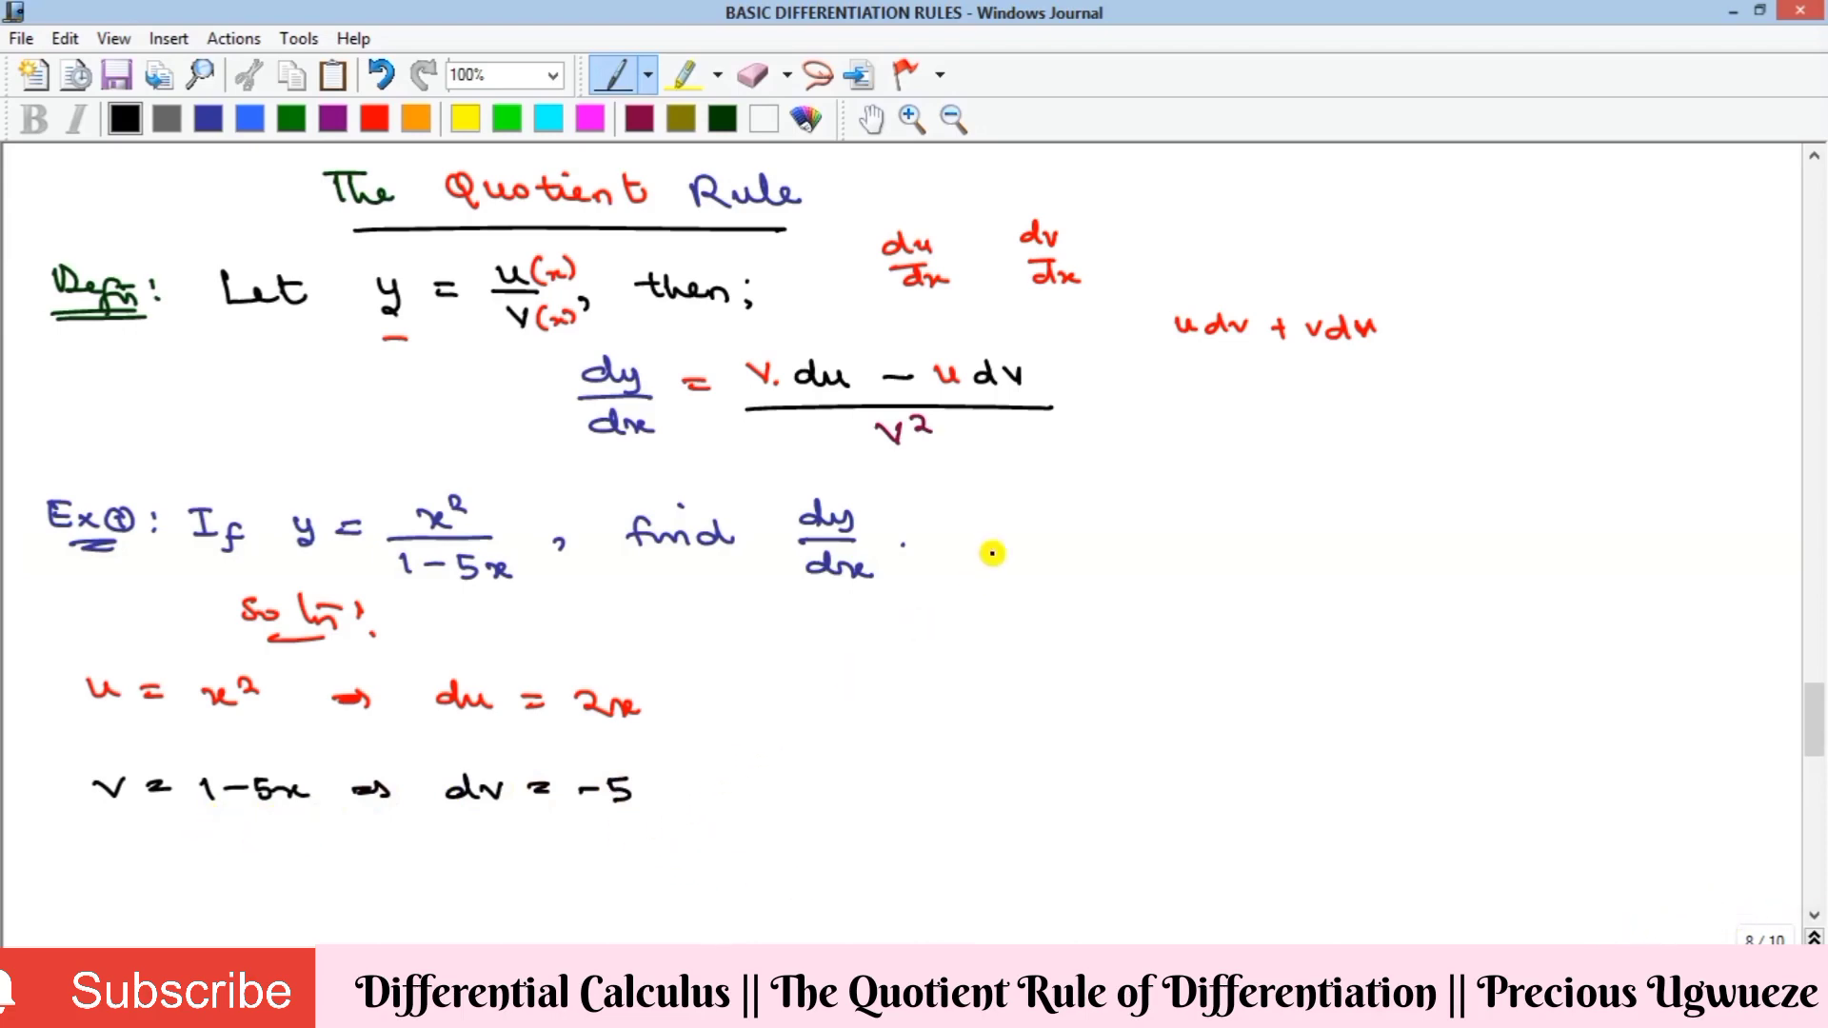
pyautogui.moveTo(1179, 326); pyautogui.dragTo(1373, 326)
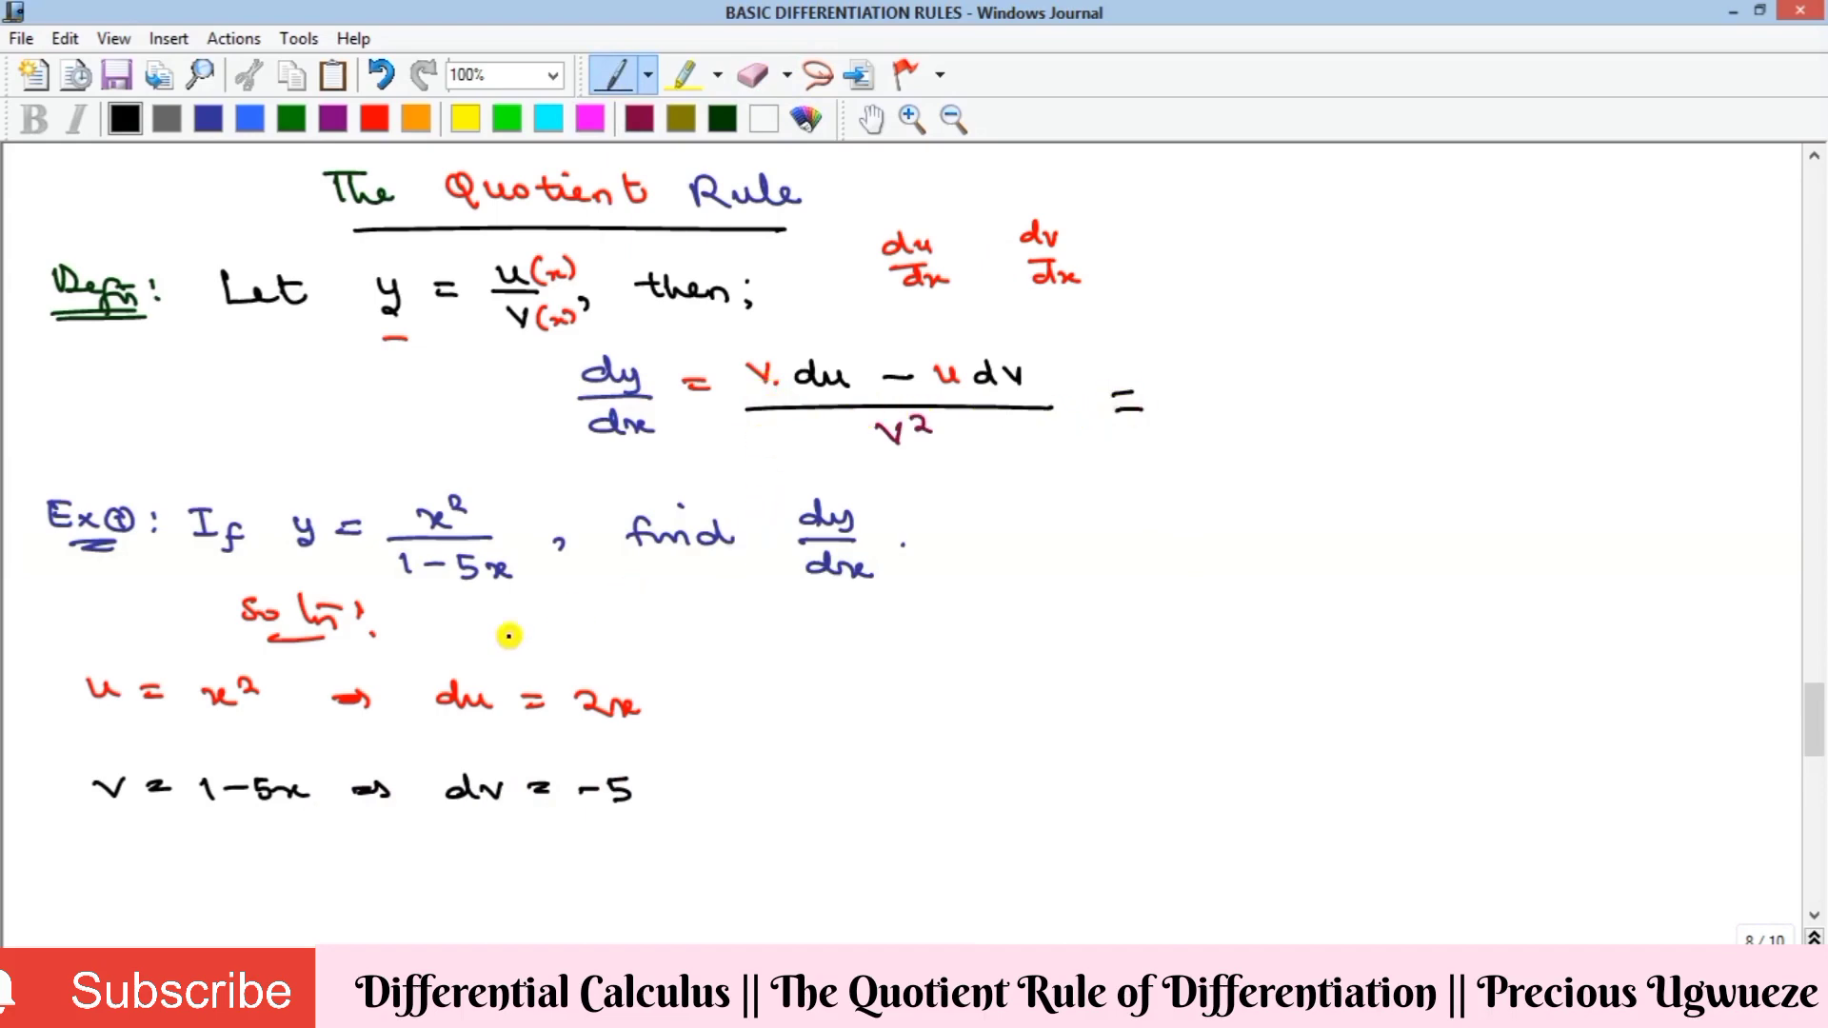
# In black, write [(1−5x)2x − x²(−5)] over a fraction bar with (1−5x)² below
pyautogui.moveTo(1178, 374); pyautogui.dragTo(1180, 390)
pyautogui.moveTo(1192, 382)
pyautogui.mouseDown()
pyautogui.moveTo(1248, 383)
pyautogui.moveTo(1167, 398)
pyautogui.moveTo(1254, 389)
pyautogui.mouseUp()
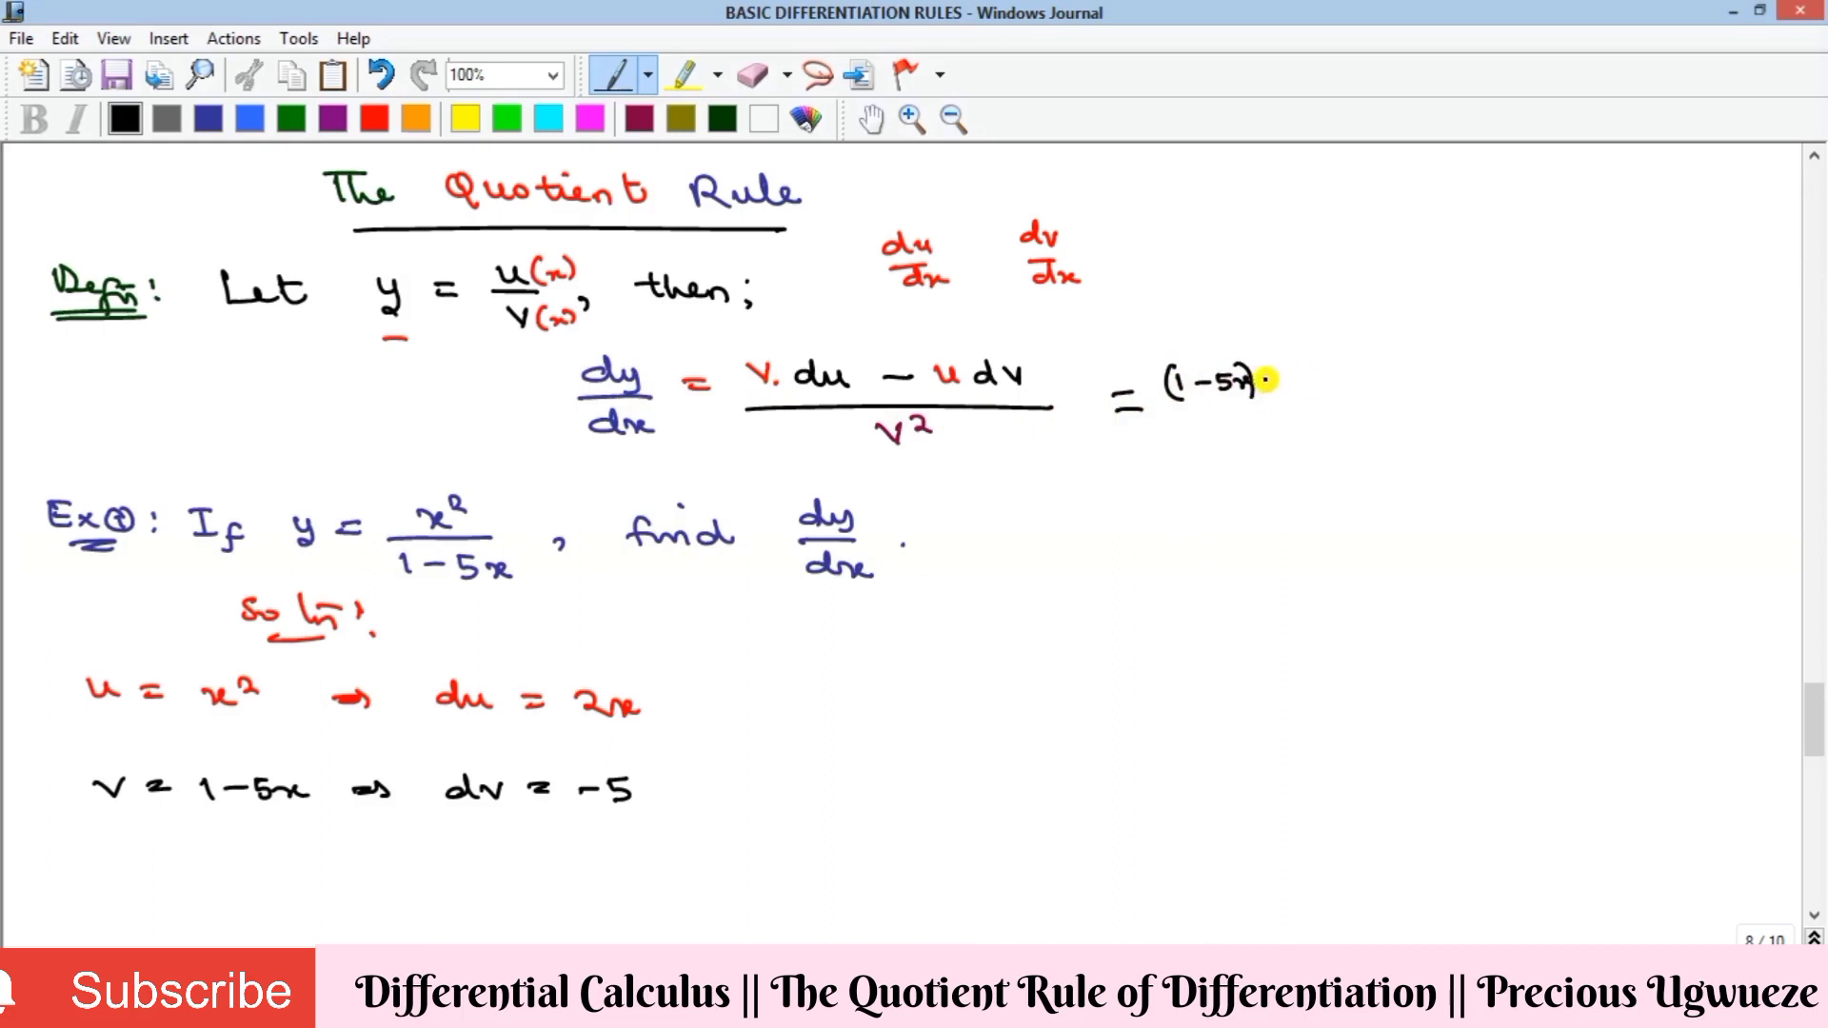
pyautogui.moveTo(1275, 379); pyautogui.dragTo(1289, 389)
pyautogui.moveTo(1292, 373); pyautogui.dragTo(1375, 379)
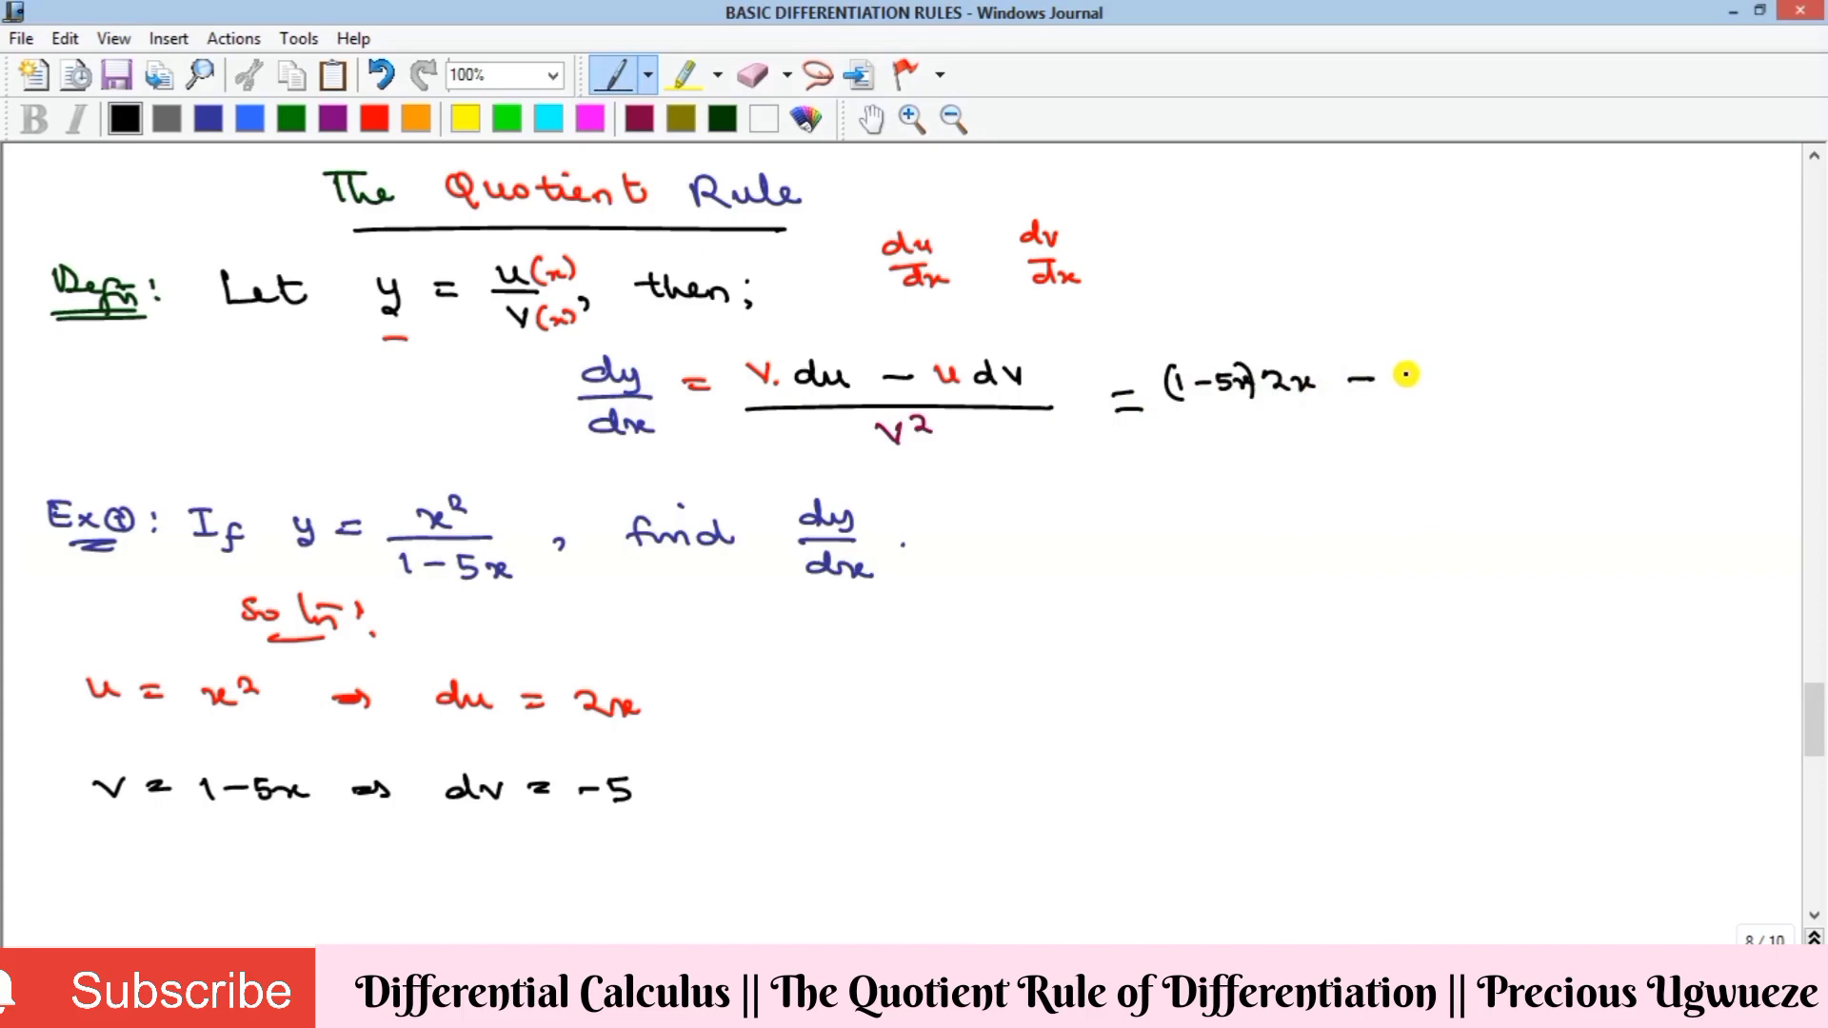
pyautogui.moveTo(1409, 371); pyautogui.dragTo(1430, 386)
pyautogui.moveTo(1433, 359)
pyautogui.mouseDown()
pyautogui.moveTo(1467, 388)
pyautogui.moveTo(1532, 394)
pyautogui.mouseUp()
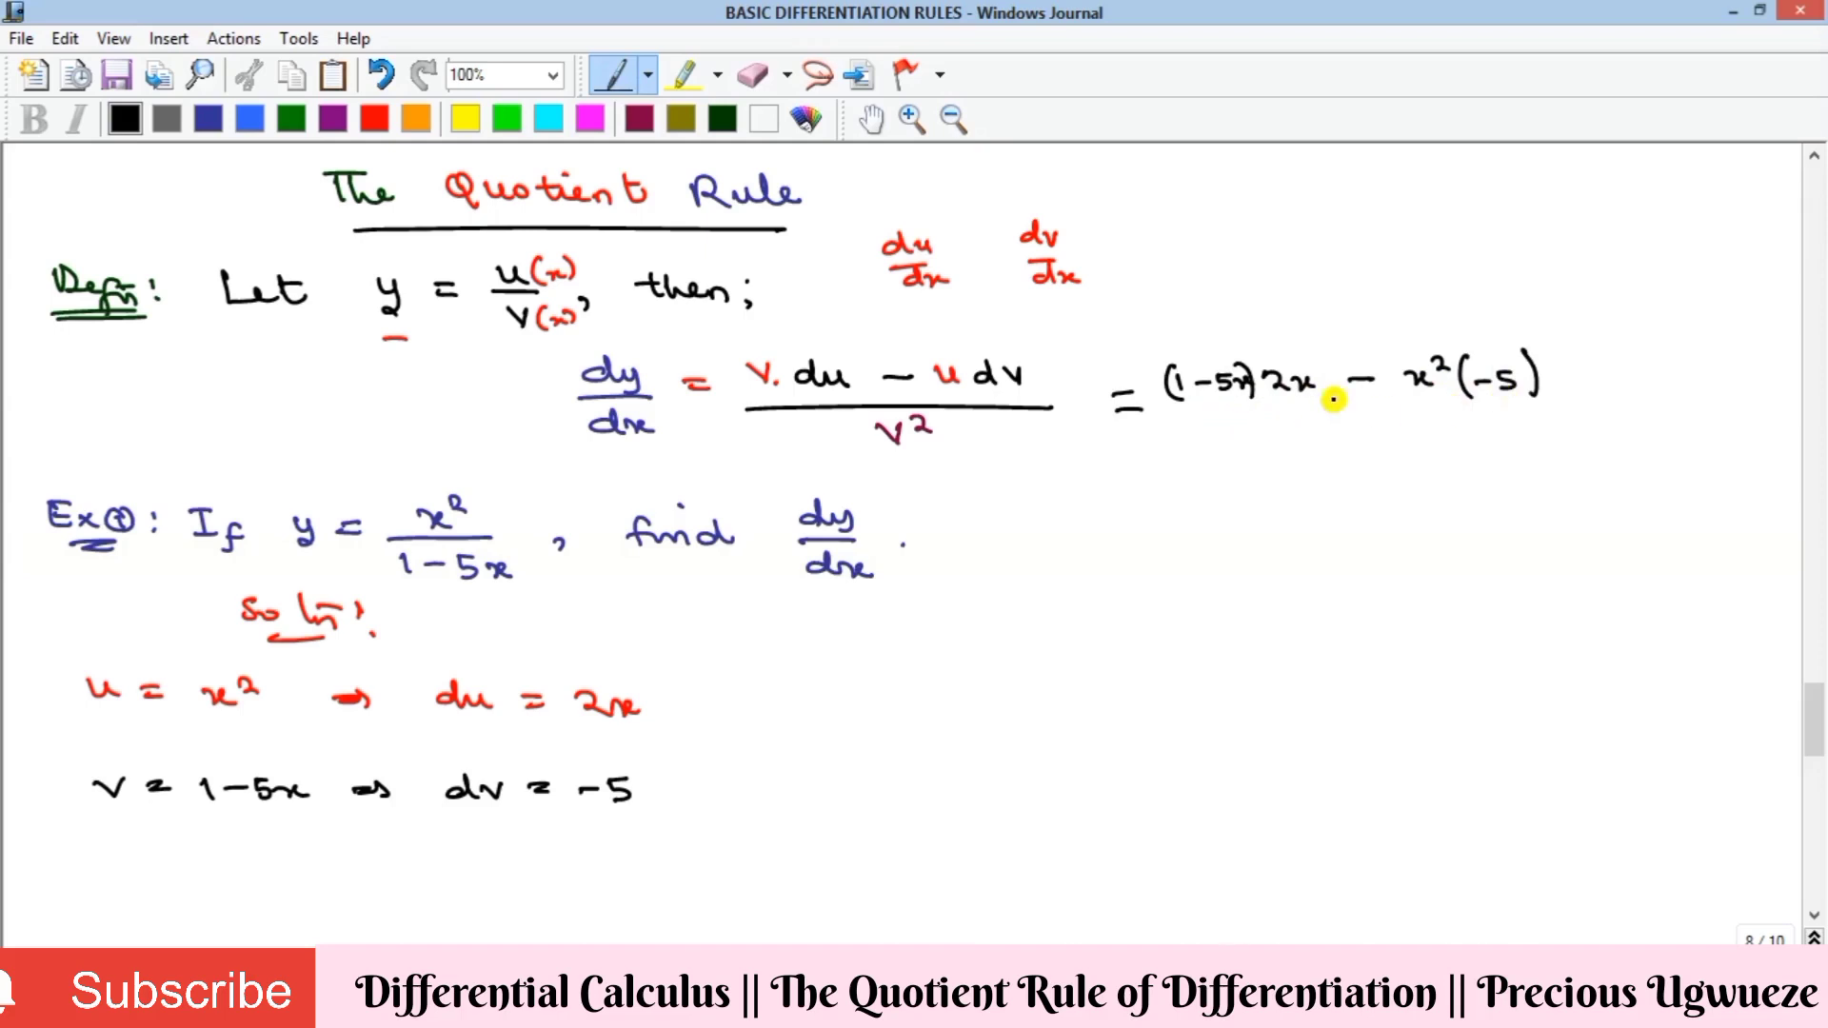
pyautogui.moveTo(1209, 428); pyautogui.dragTo(1534, 417)
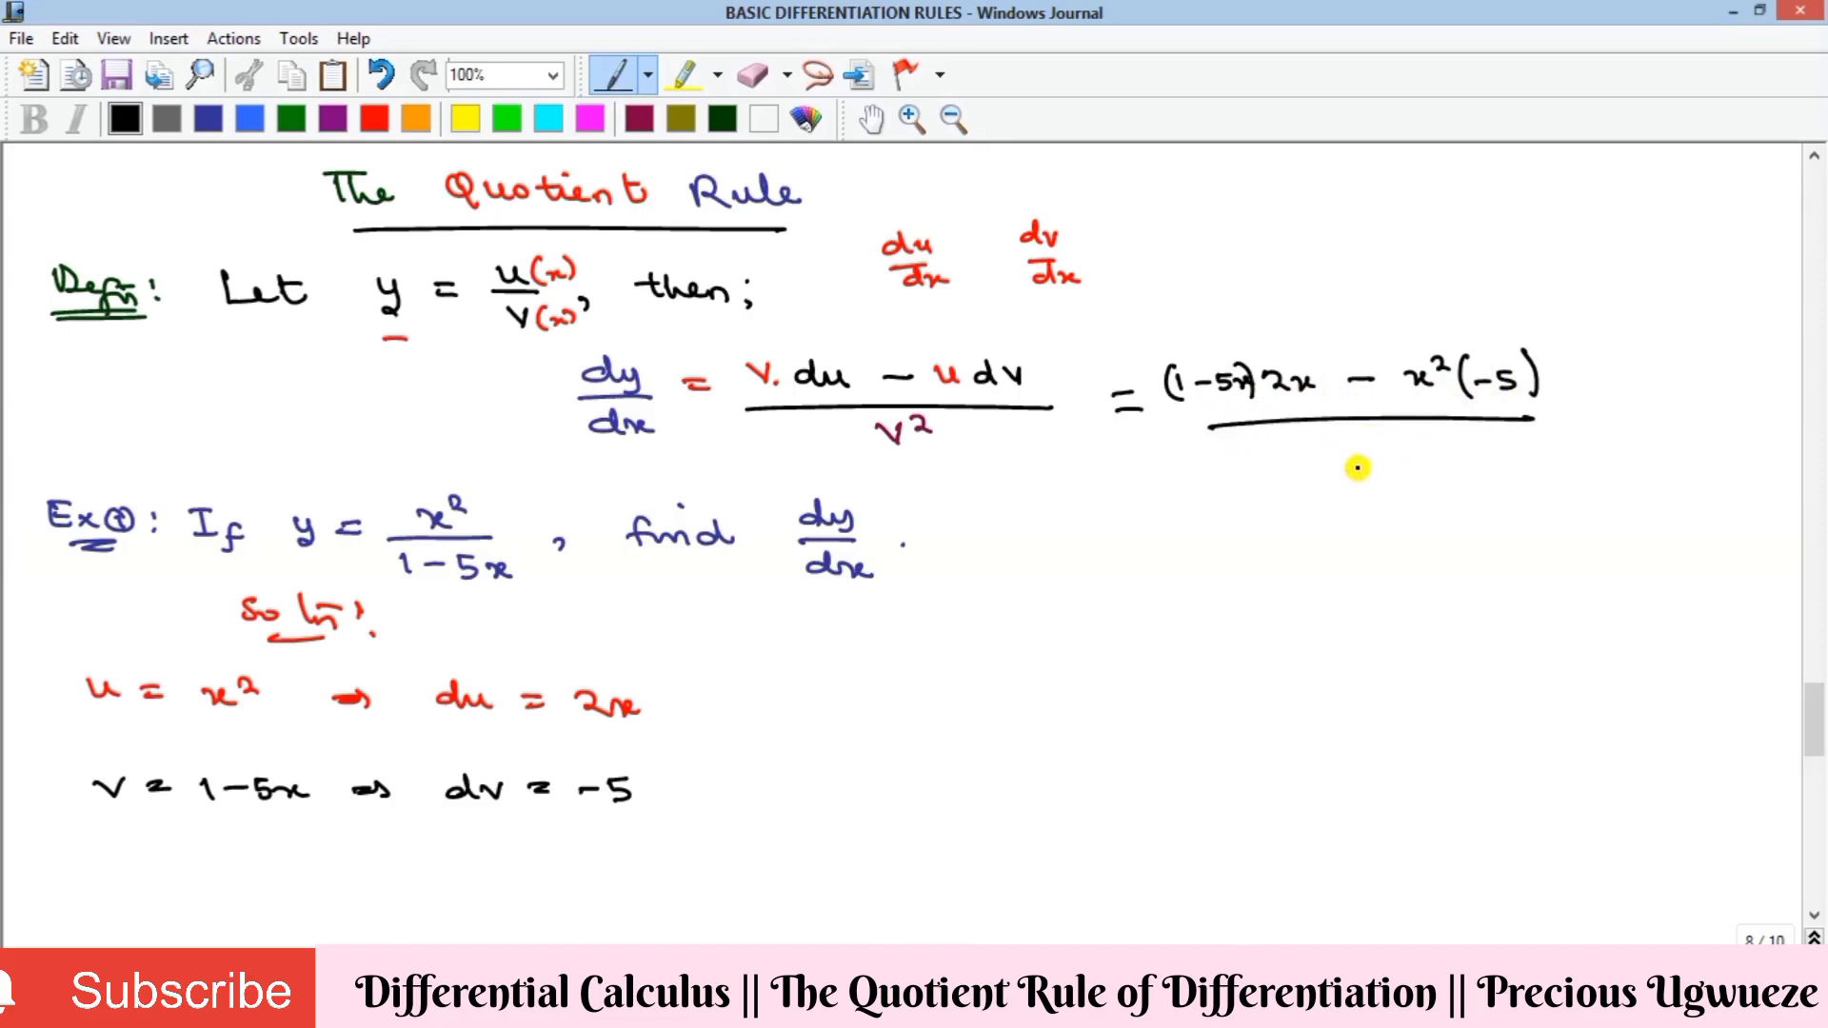
pyautogui.moveTo(1328, 447)
pyautogui.mouseDown()
pyautogui.moveTo(1458, 472)
pyautogui.moveTo(1473, 446)
pyautogui.moveTo(1314, 472)
pyautogui.mouseUp()
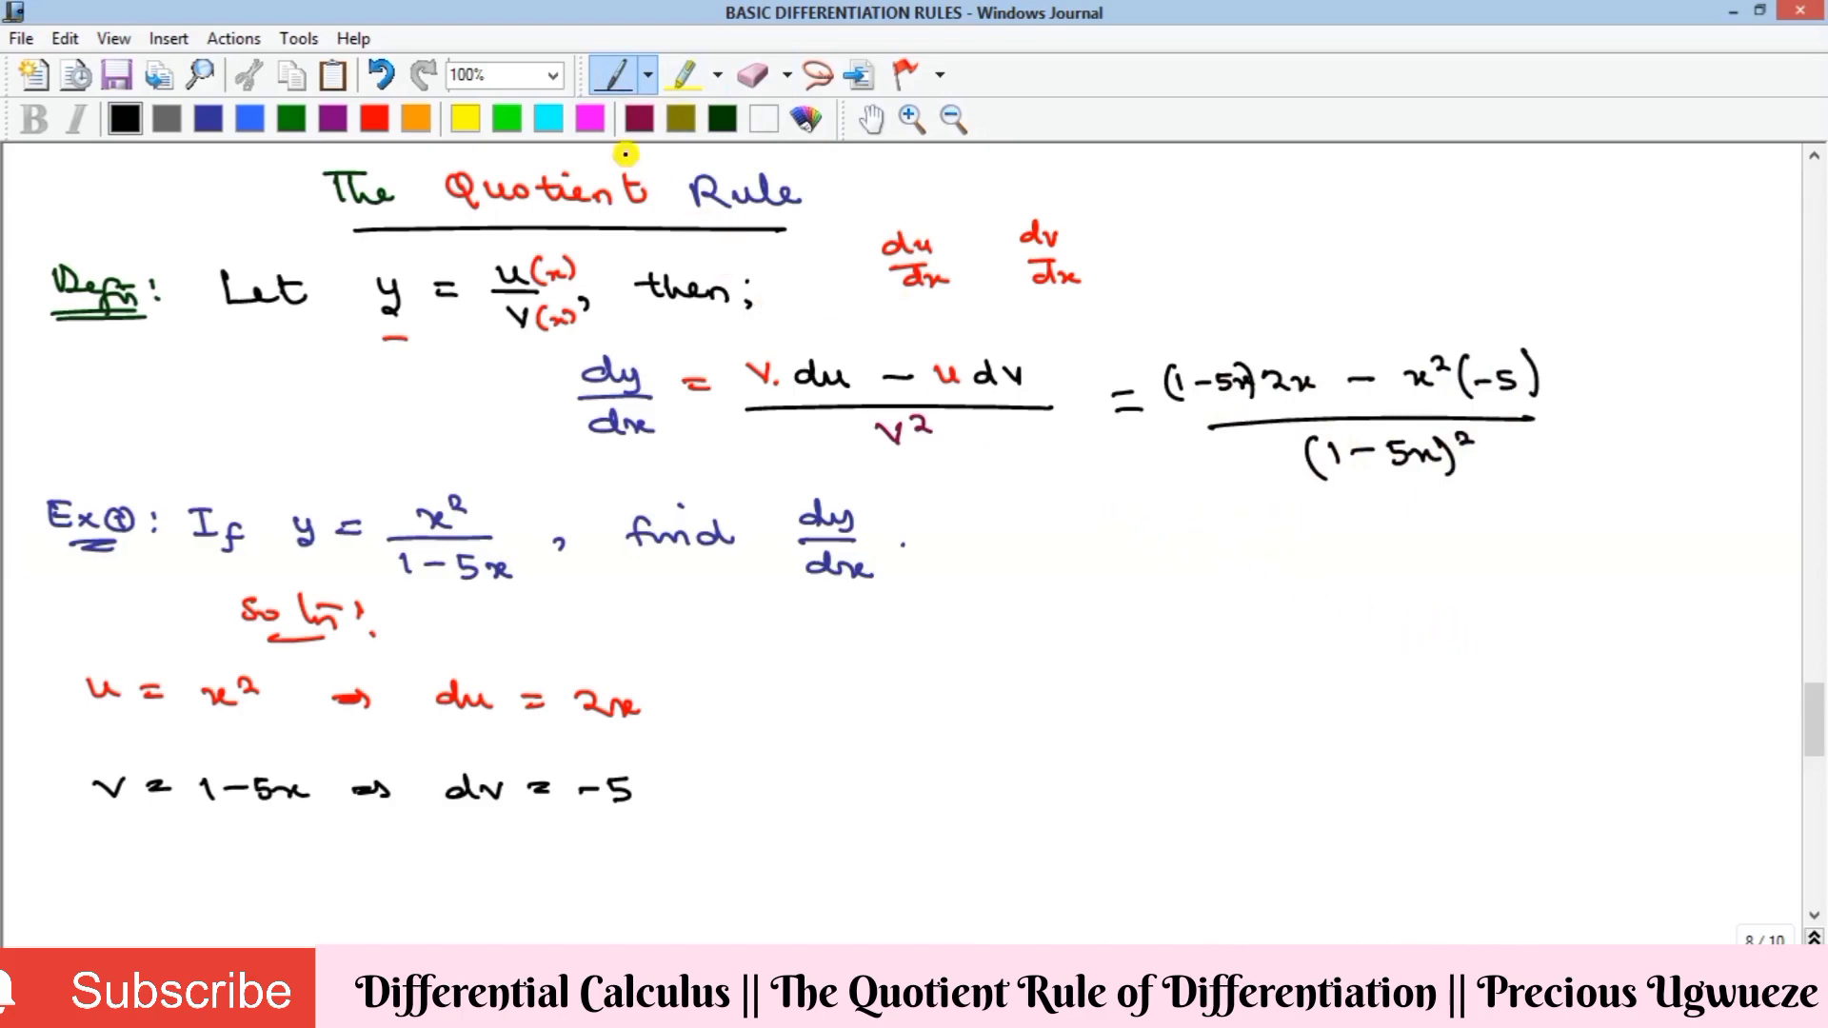
pyautogui.click(374, 118)
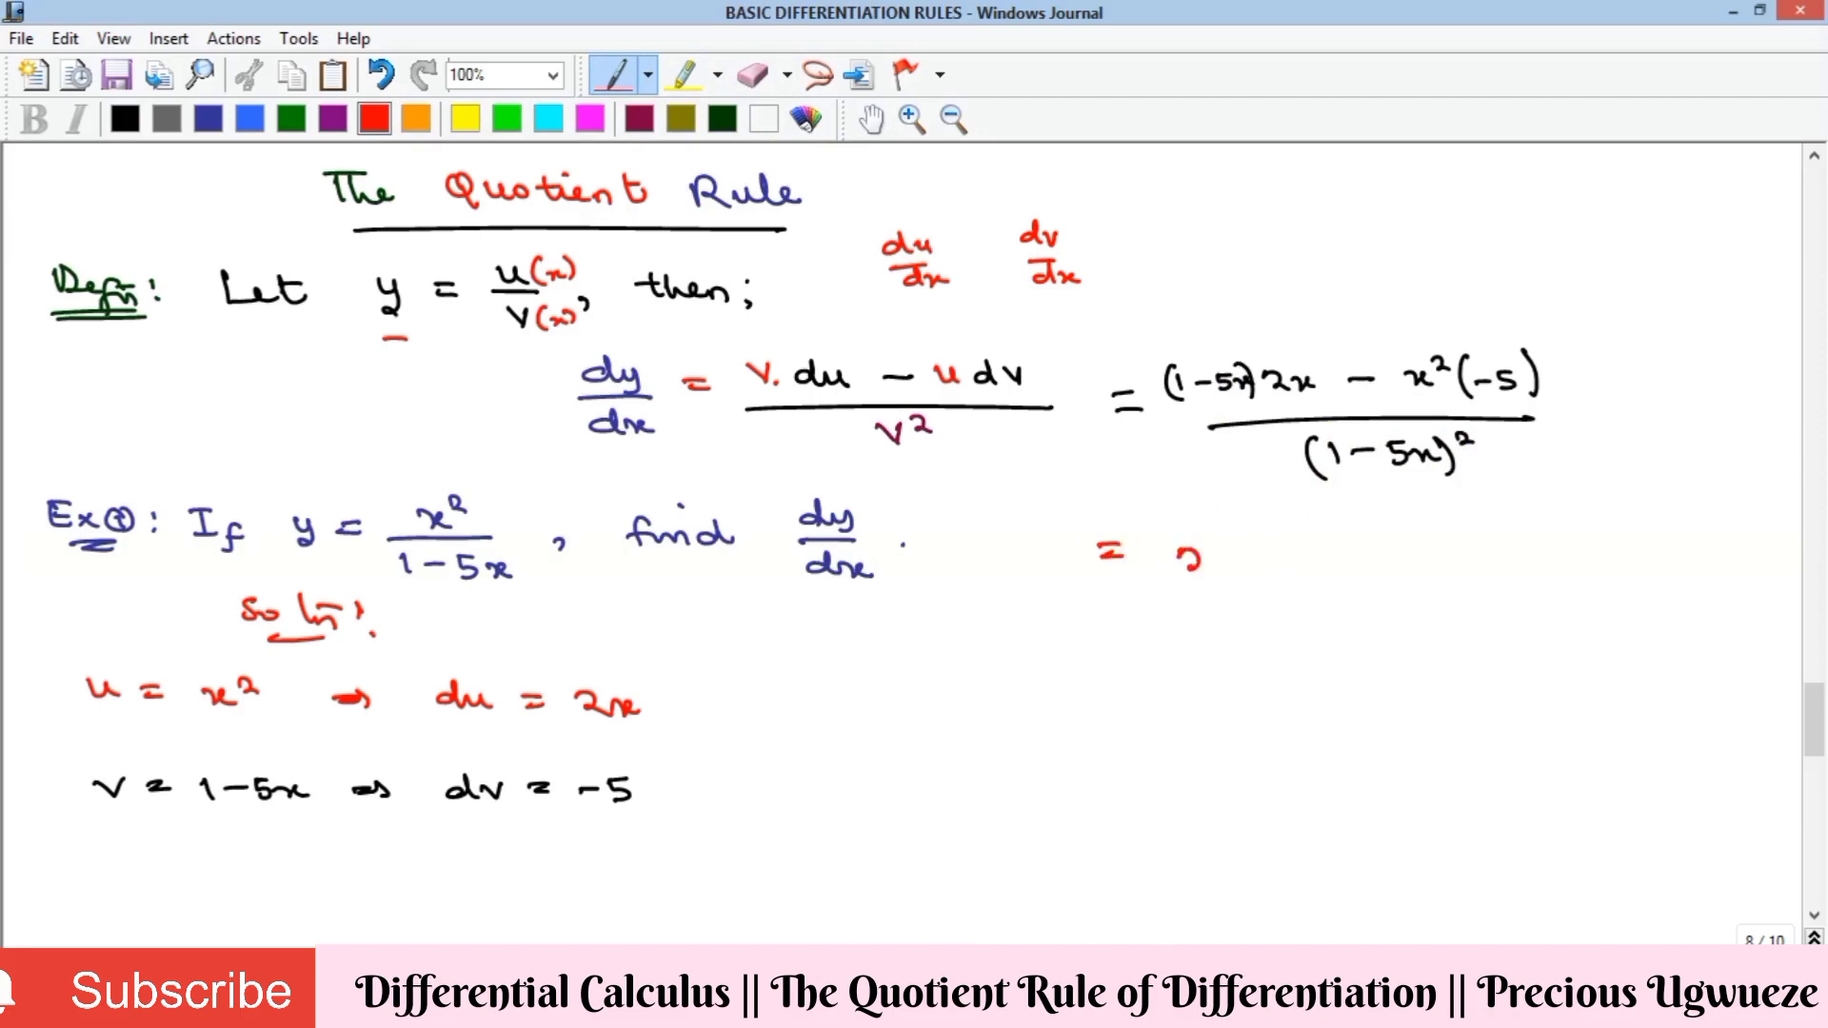
# In red, expand the numerator to 2x − 10x² + 5x² over (1−5x)², then add an equals sign
pyautogui.moveTo(1190, 568); pyautogui.dragTo(1211, 569)
pyautogui.moveTo(1218, 552); pyautogui.dragTo(1243, 570)
pyautogui.moveTo(1299, 562); pyautogui.dragTo(1409, 551)
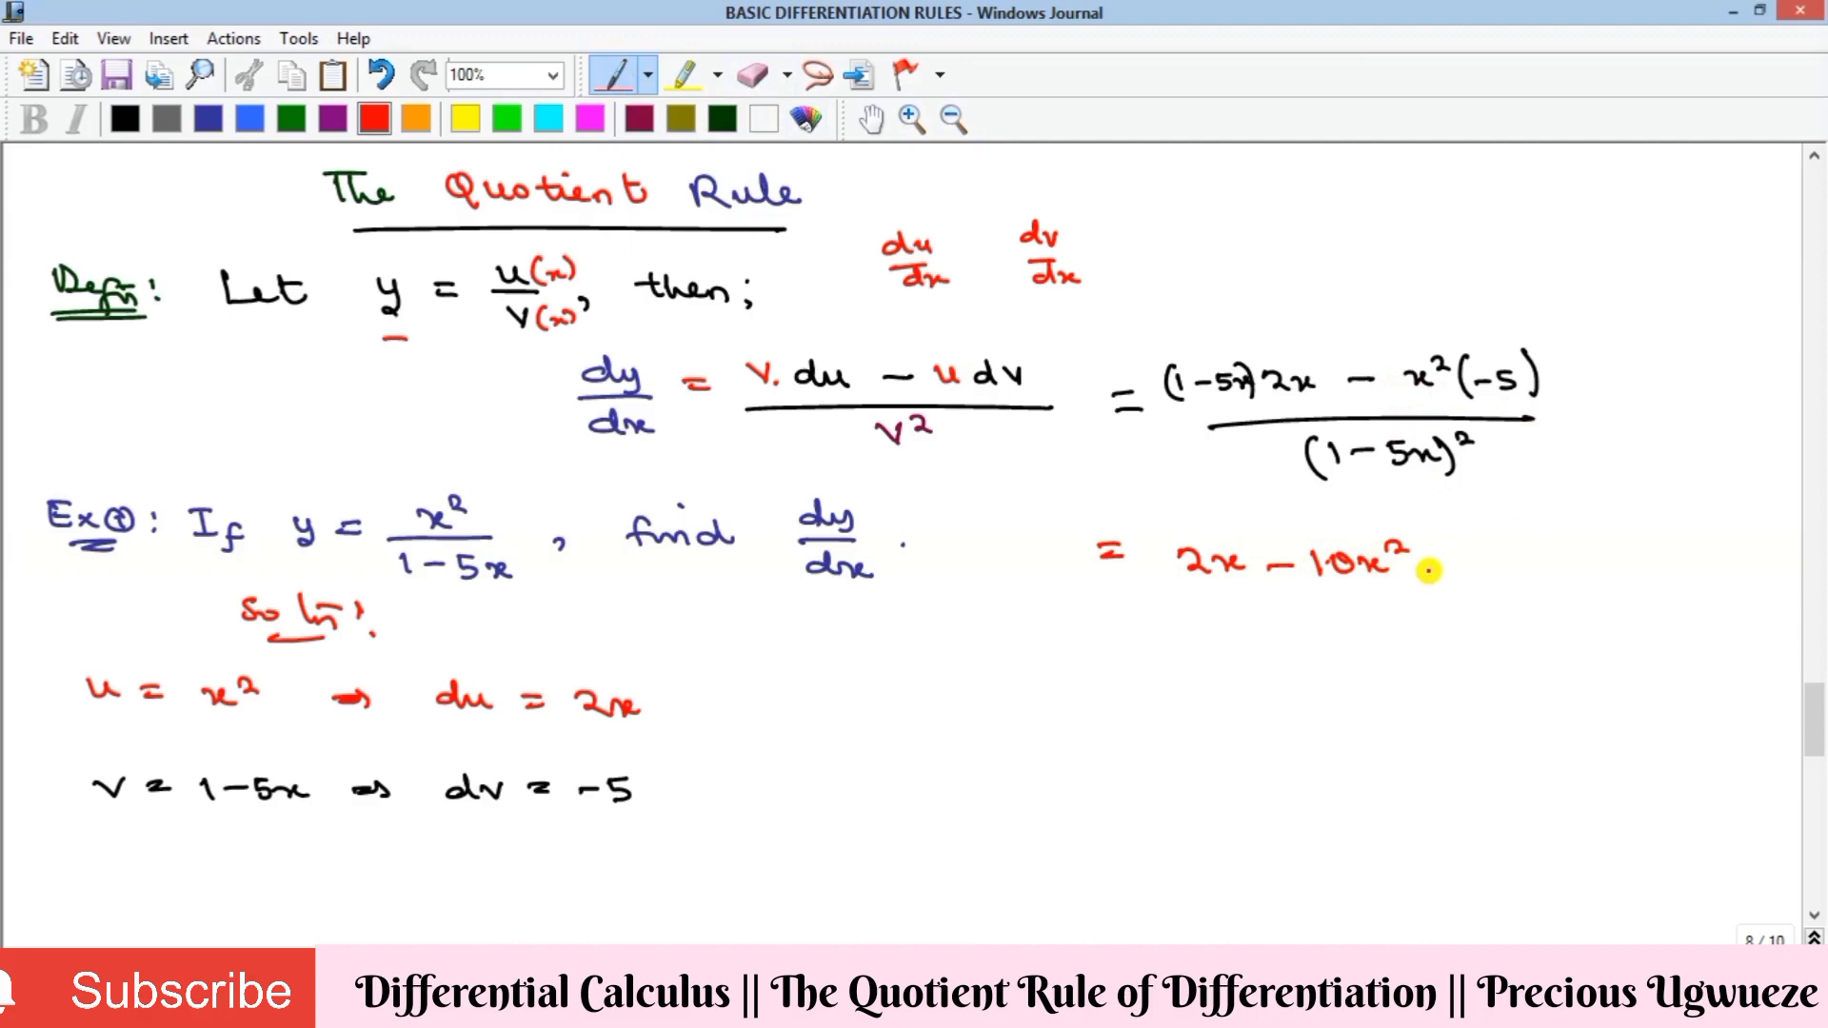
pyautogui.moveTo(1428, 567)
pyautogui.mouseDown()
pyautogui.moveTo(1454, 567)
pyautogui.moveTo(1441, 581)
pyautogui.moveTo(1557, 560)
pyautogui.mouseUp()
pyautogui.moveTo(1187, 604); pyautogui.dragTo(1621, 619)
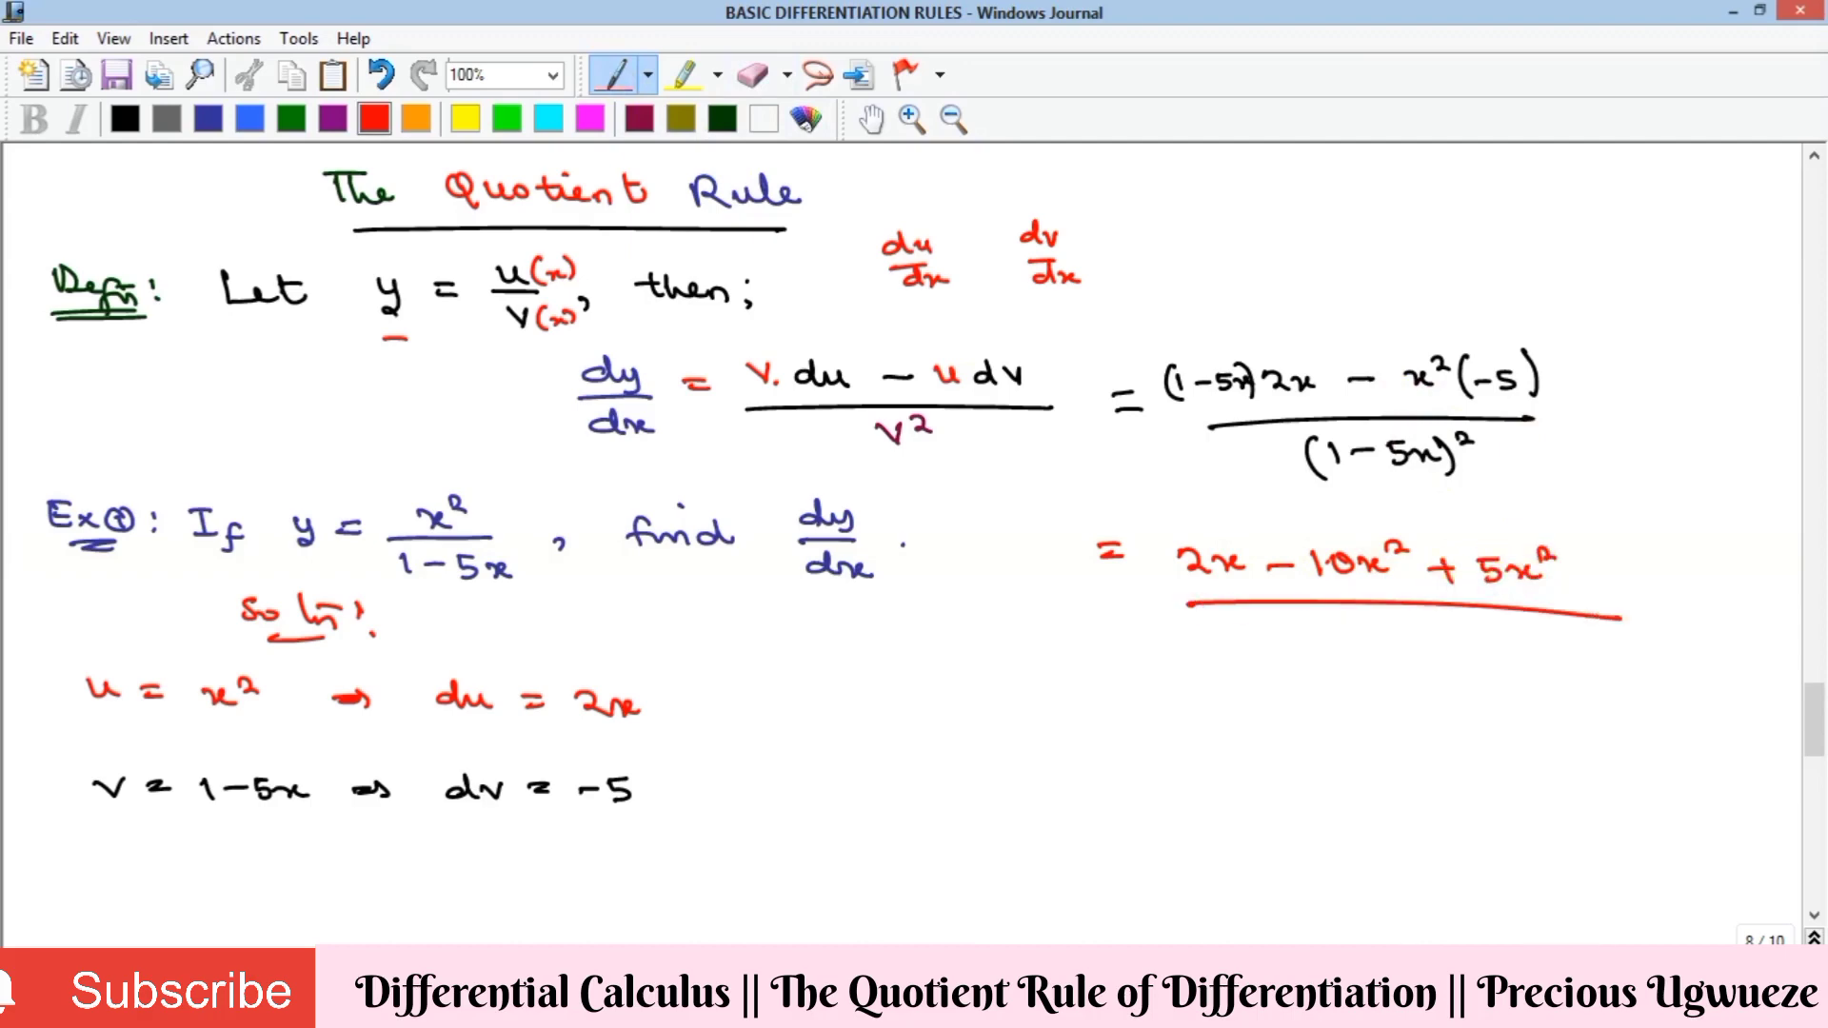
pyautogui.moveTo(1311, 624)
pyautogui.mouseDown()
pyautogui.moveTo(1313, 657)
pyautogui.moveTo(1401, 639)
pyautogui.mouseUp()
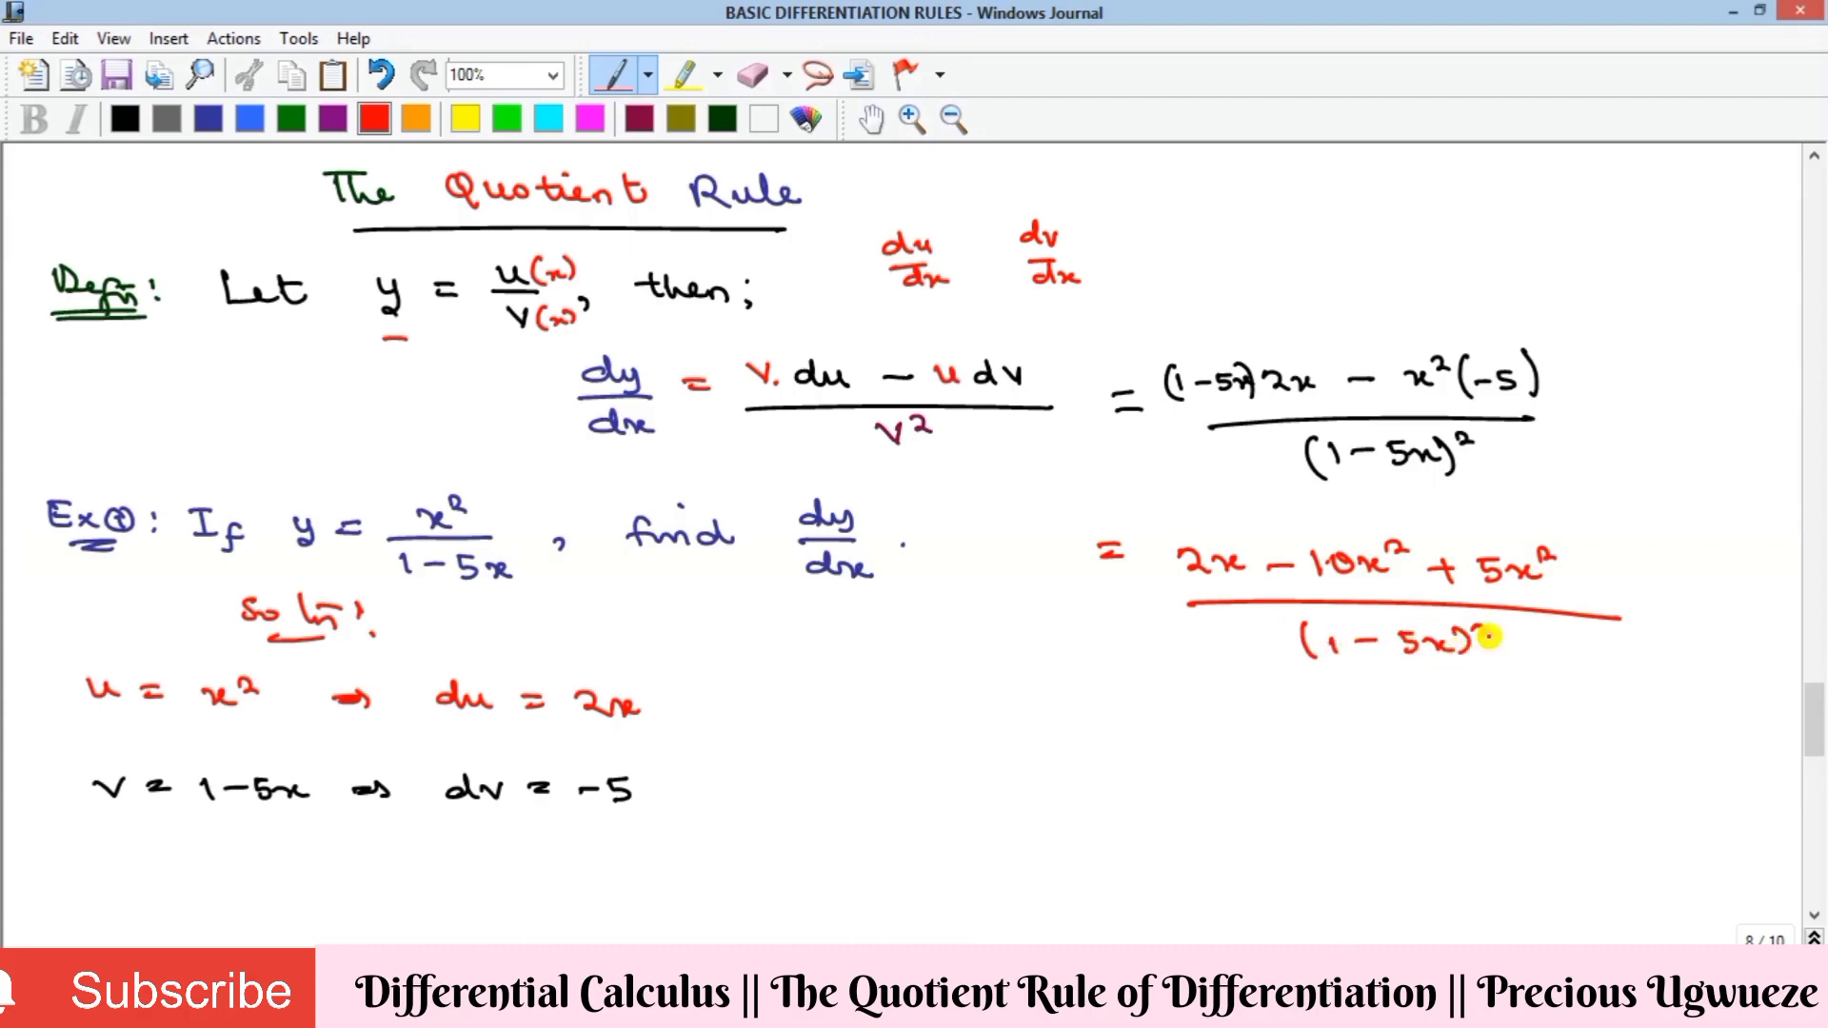
pyautogui.moveTo(1081, 721); pyautogui.dragTo(1108, 721)
pyautogui.moveTo(1081, 731); pyautogui.dragTo(1110, 730)
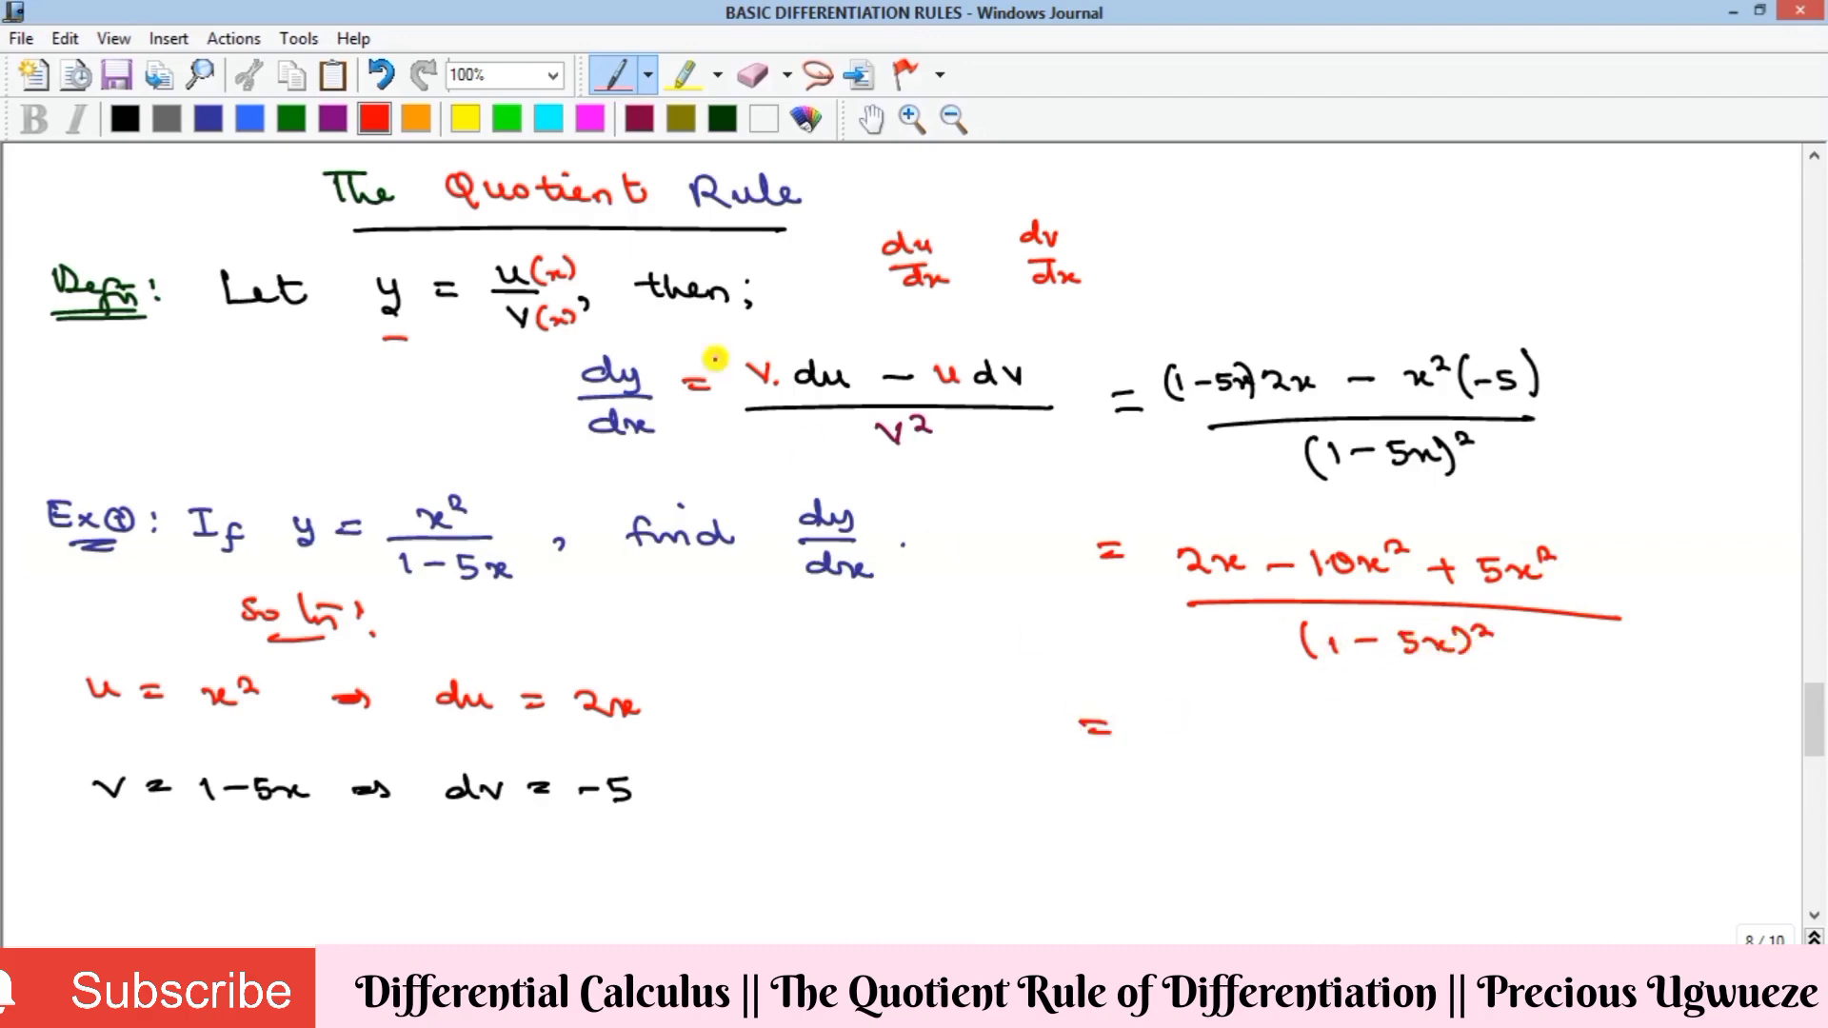
# Write ∴ dy/dx = (2x − 5x²)/(1−5x)² in green, double-underlined, then go to page 9
pyautogui.click(722, 118)
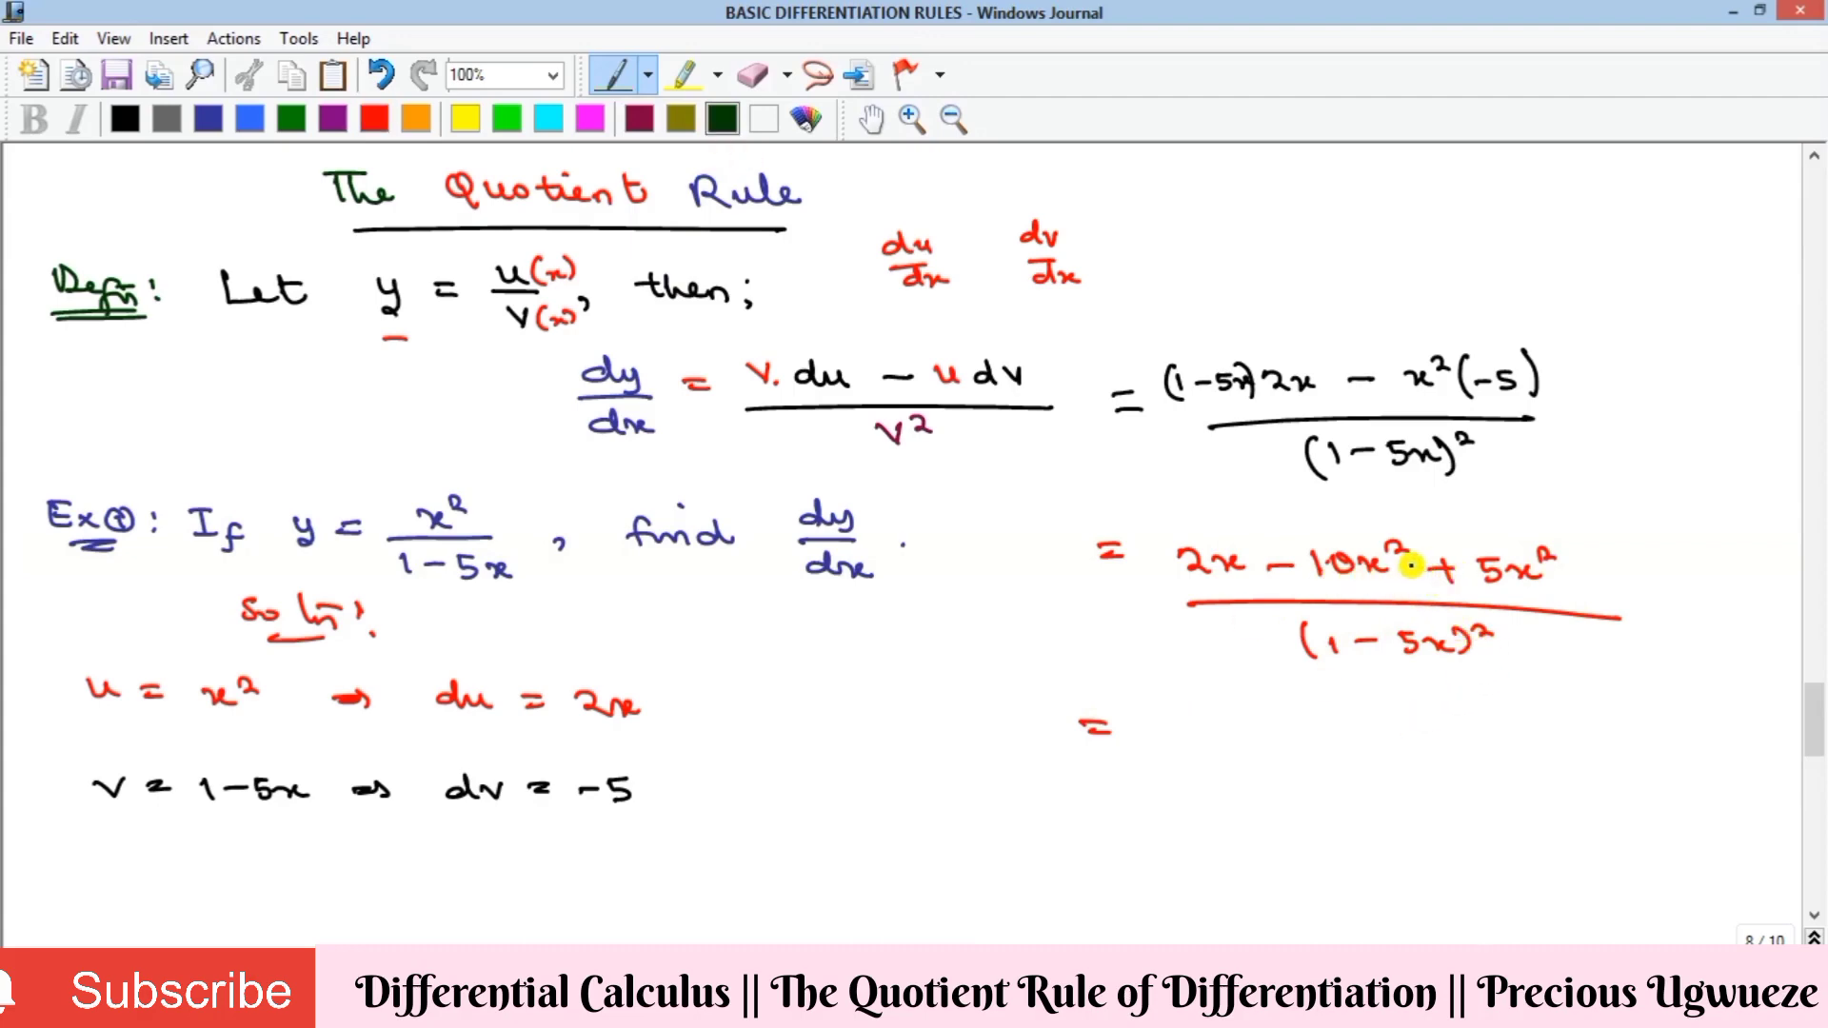
pyautogui.moveTo(1182, 730)
pyautogui.mouseDown()
pyautogui.moveTo(1402, 735)
pyautogui.moveTo(1288, 793)
pyautogui.moveTo(1316, 814)
pyautogui.moveTo(1368, 807)
pyautogui.mouseUp()
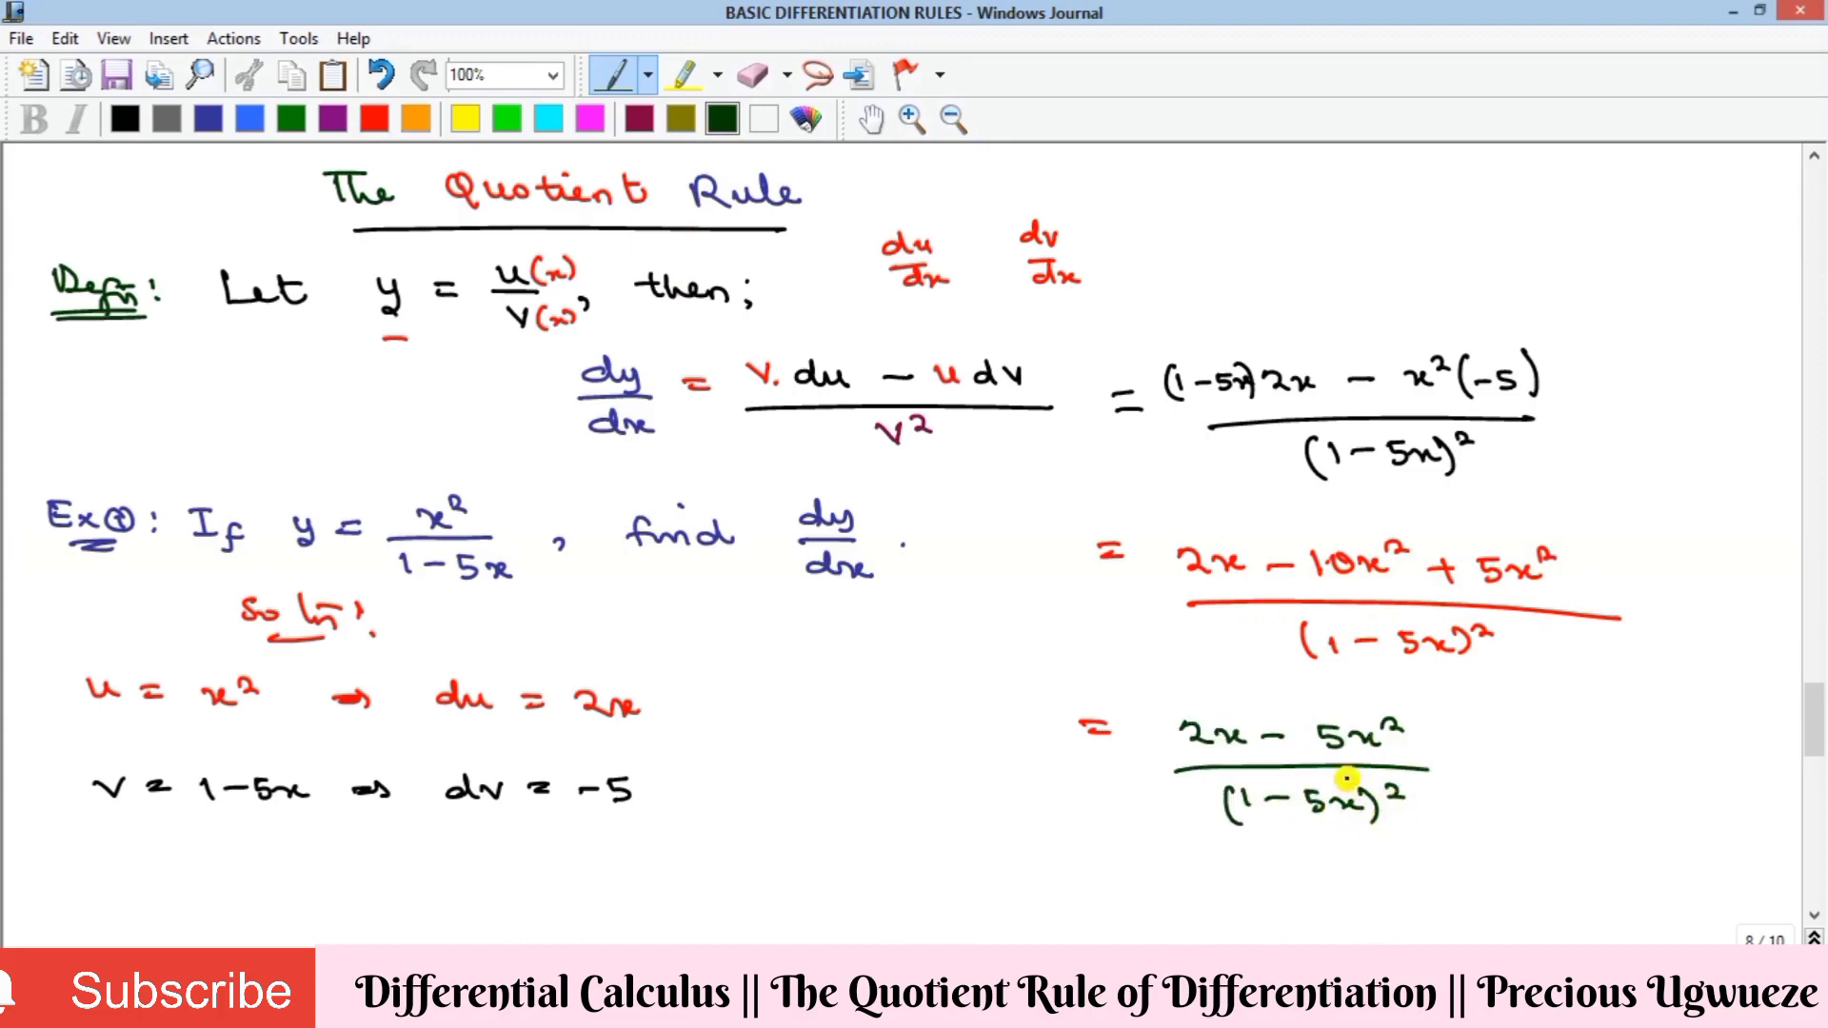
pyautogui.moveTo(1271, 840); pyautogui.dragTo(1347, 843)
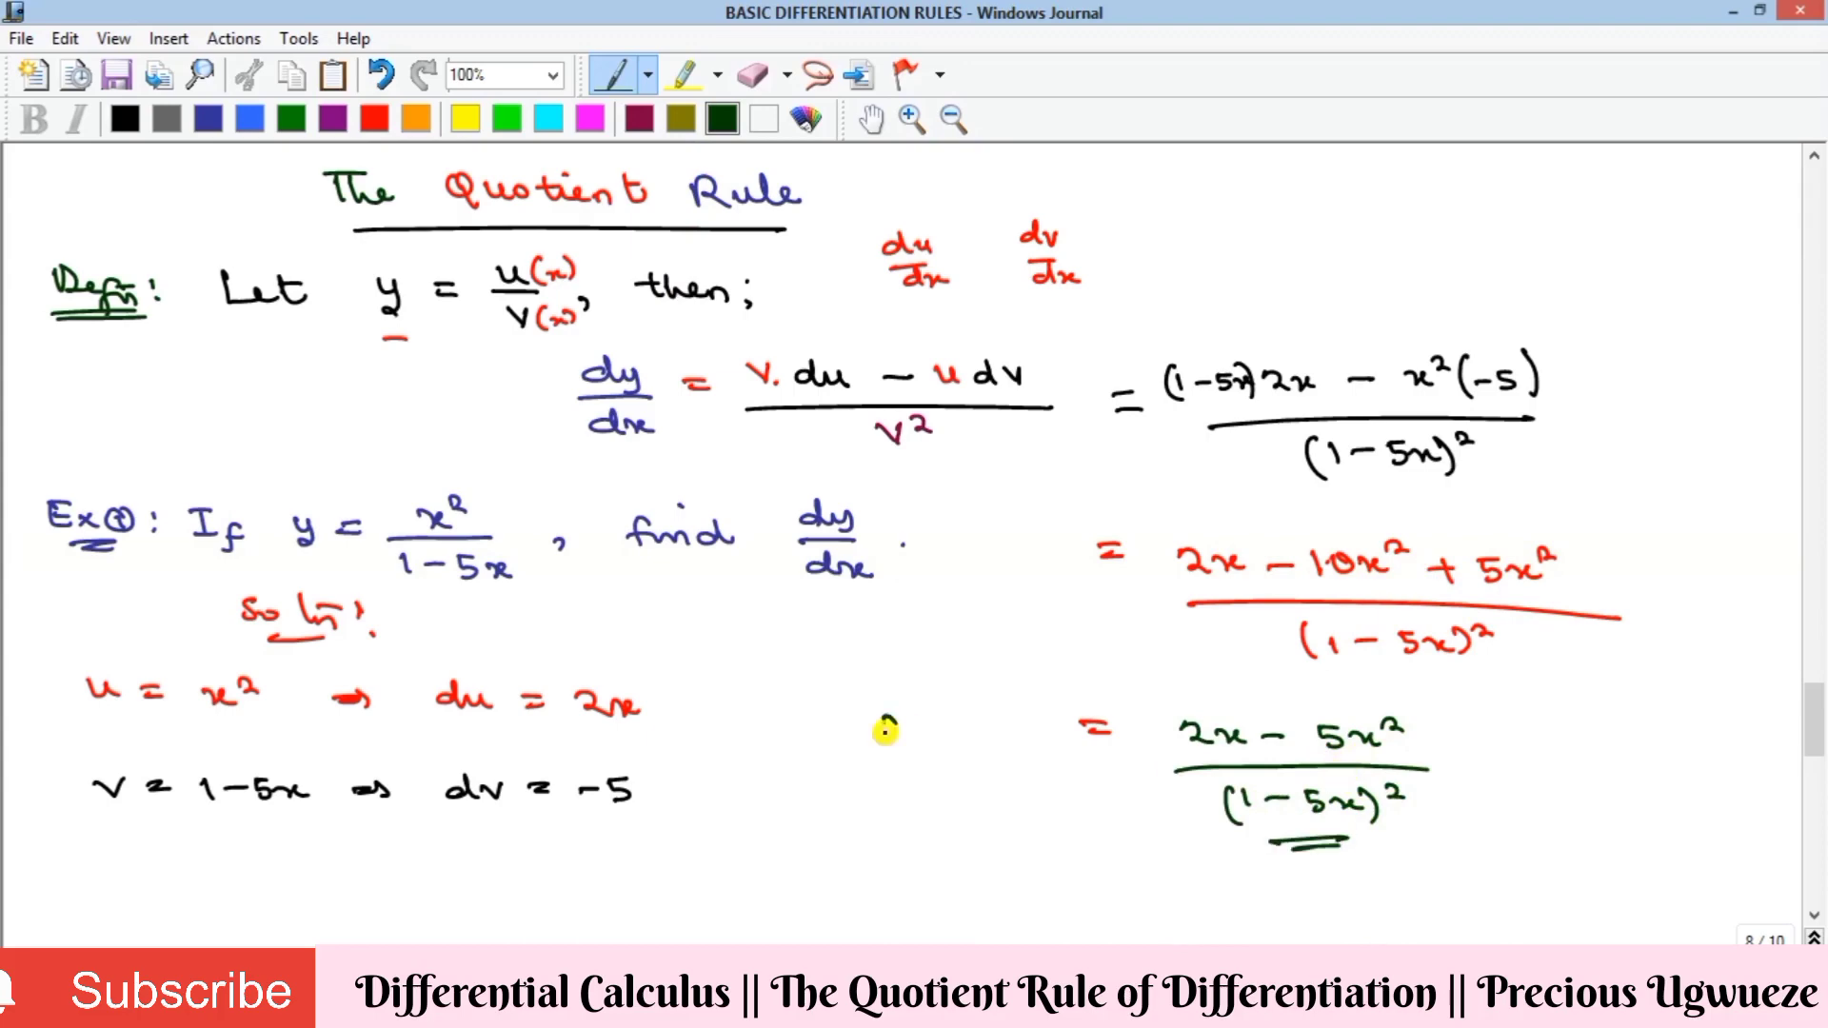
pyautogui.moveTo(973, 725)
pyautogui.mouseDown()
pyautogui.moveTo(997, 757)
pyautogui.moveTo(974, 756)
pyautogui.mouseUp()
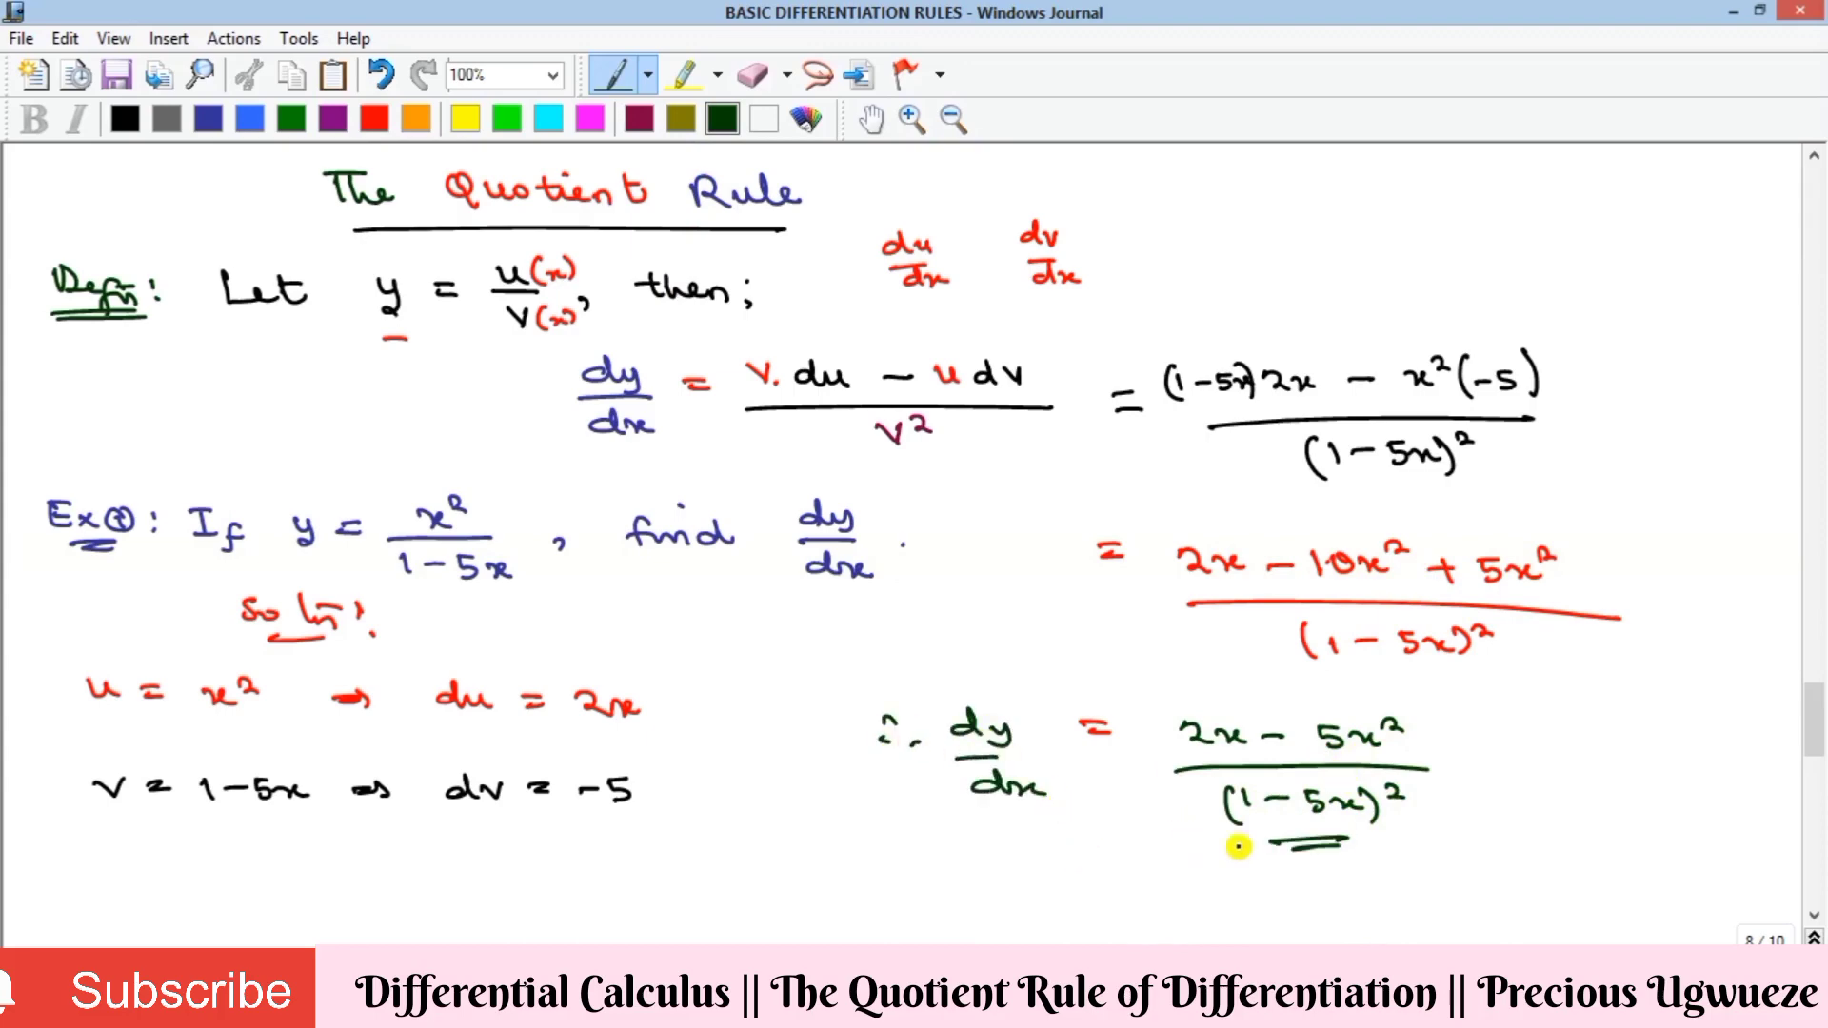
pyautogui.press('pagedown')
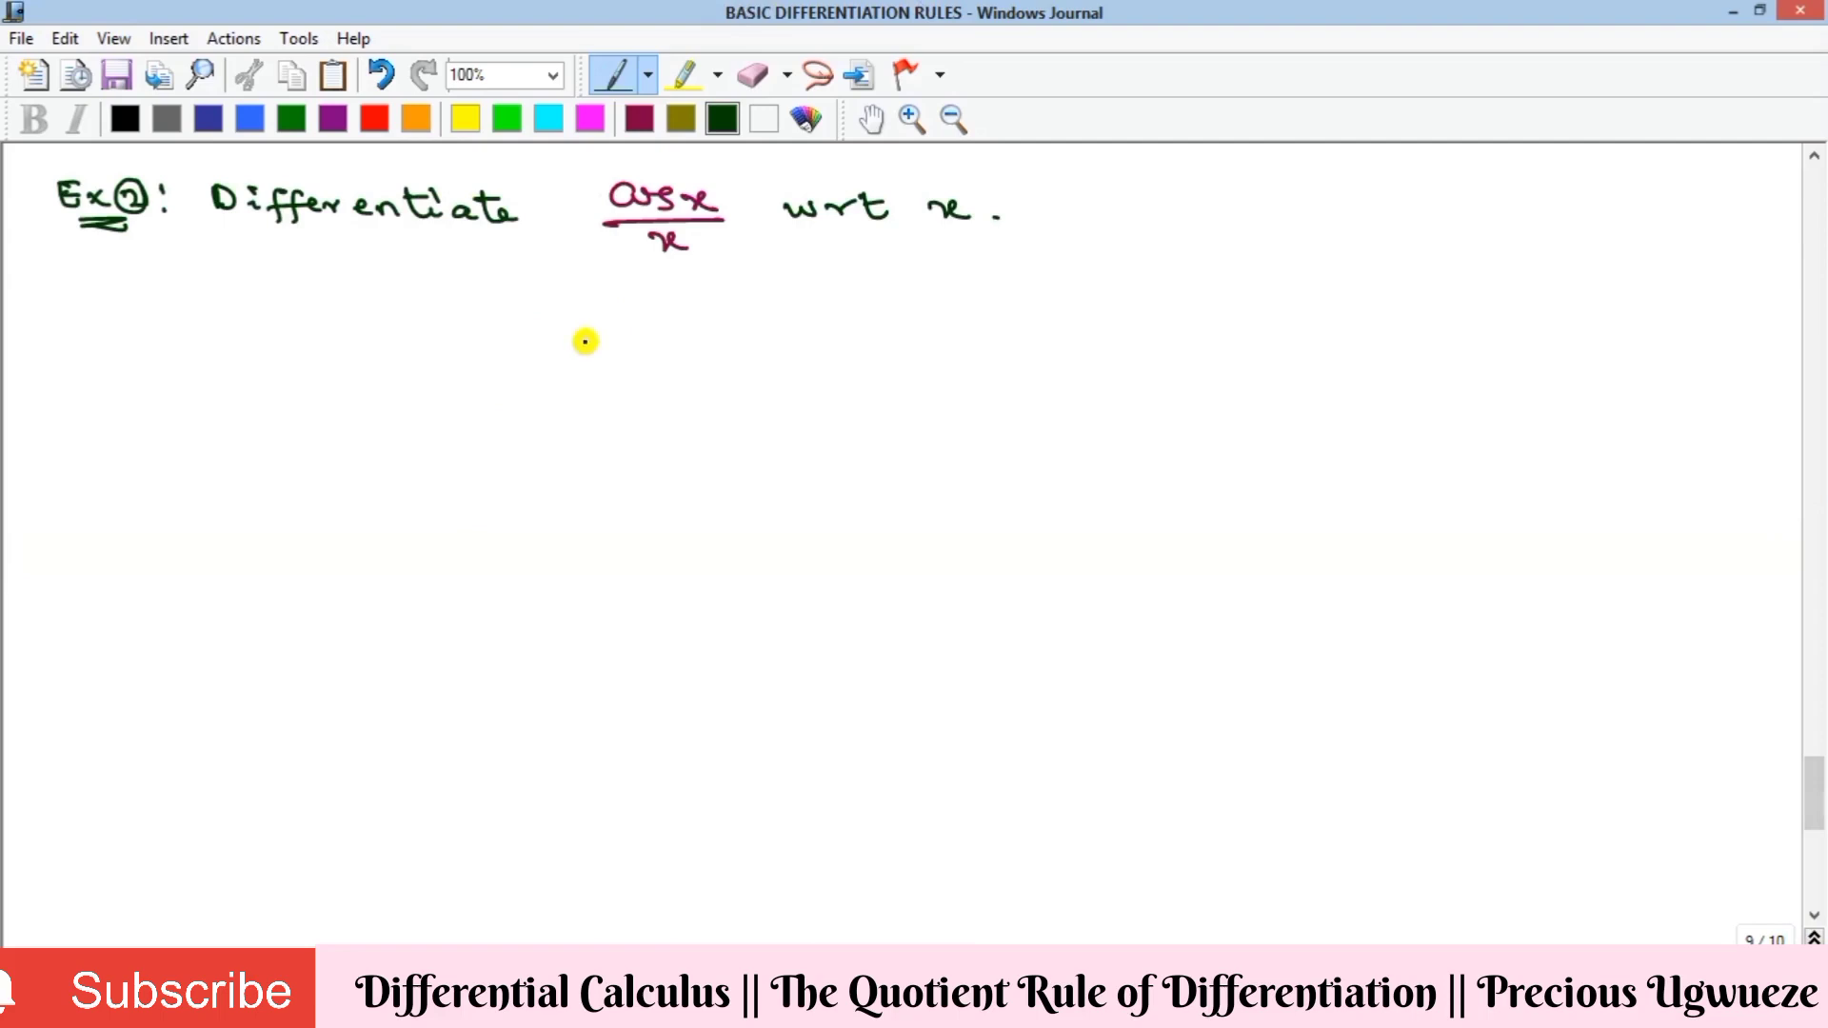
# In red, write the Soln: heading and u = cos x ⇒ du = under Example 2
pyautogui.click(377, 121)
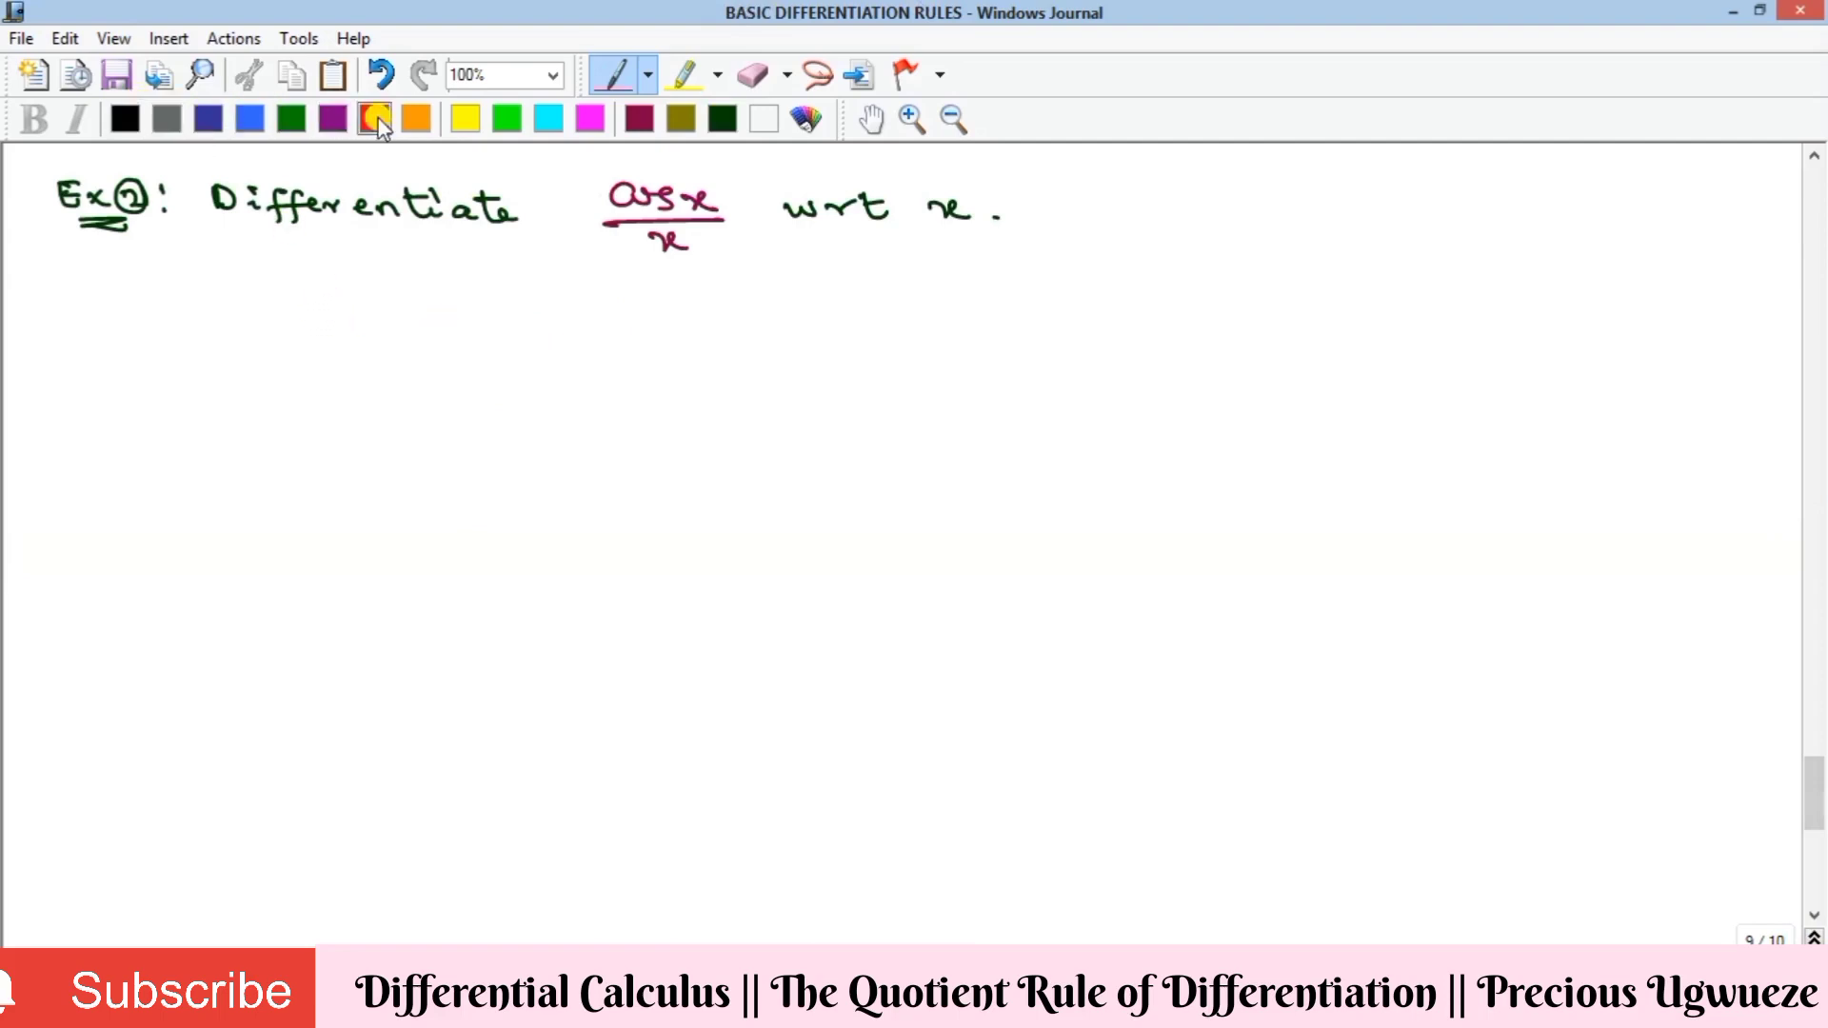
pyautogui.moveTo(364, 273); pyautogui.dragTo(374, 278)
pyautogui.moveTo(379, 265); pyautogui.dragTo(419, 309)
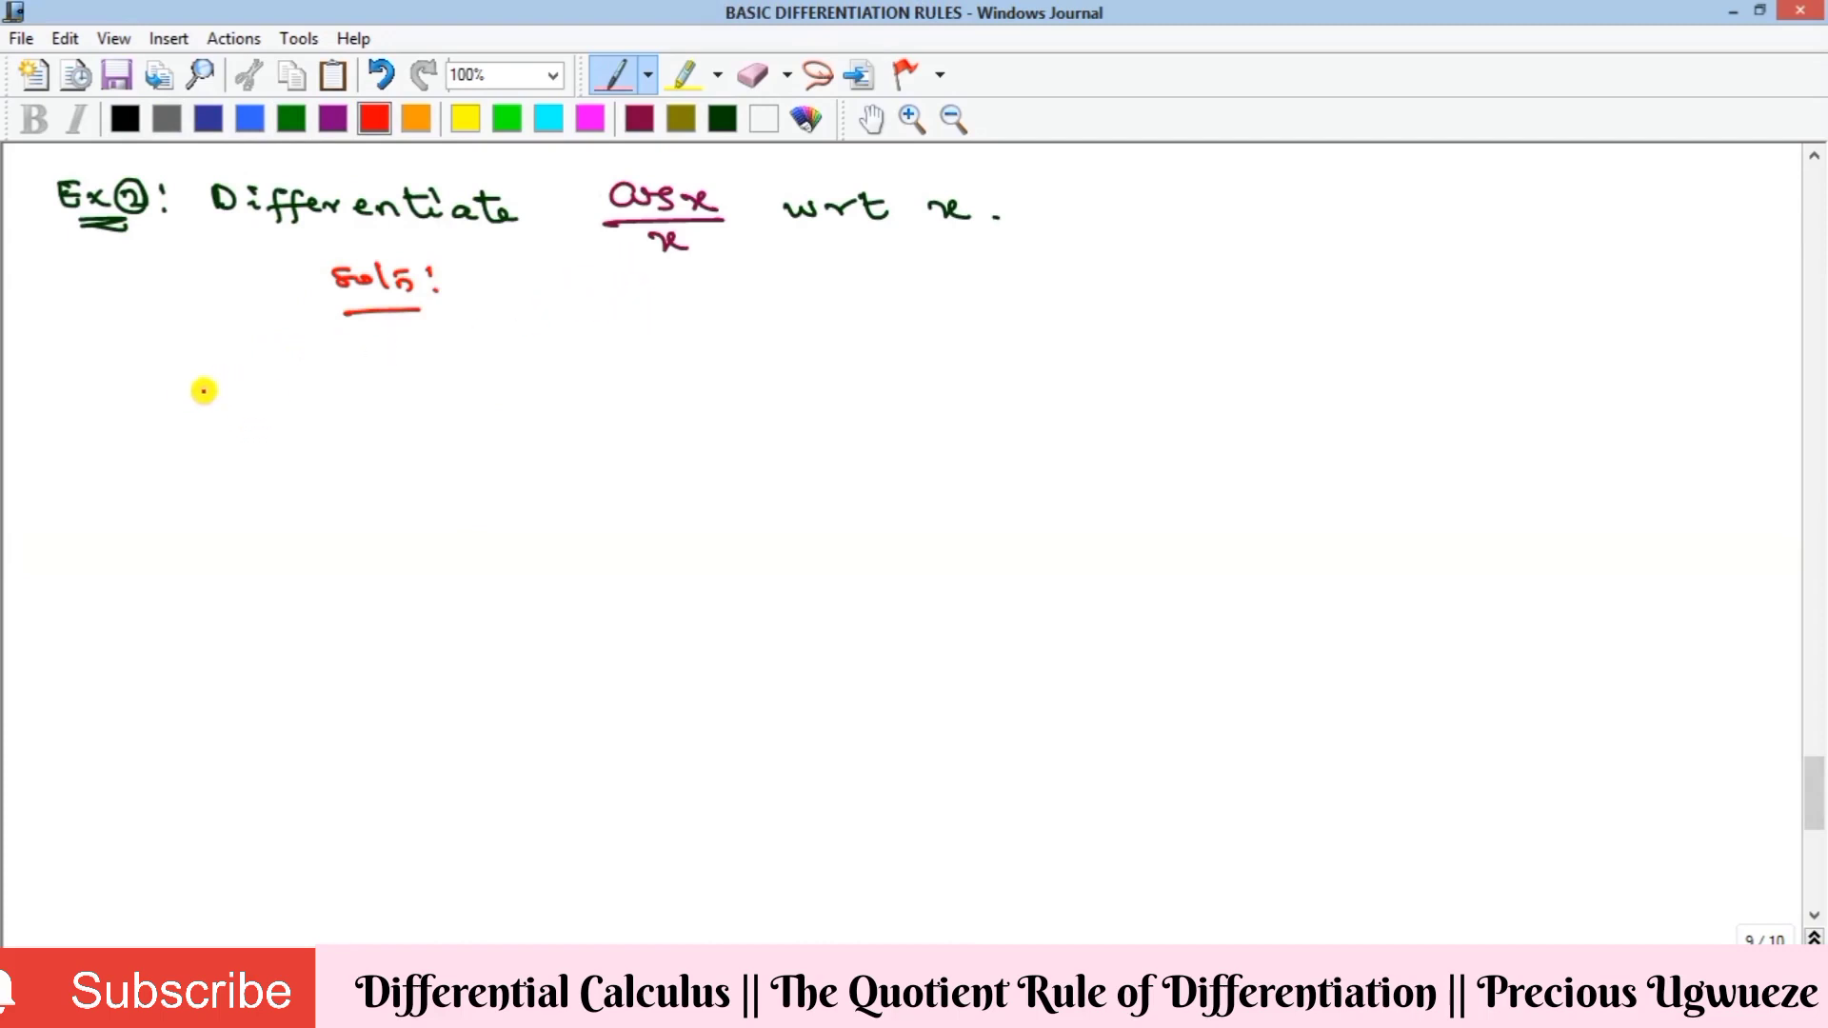
pyautogui.moveTo(103, 359); pyautogui.dragTo(311, 379)
pyautogui.moveTo(396, 372); pyautogui.dragTo(593, 366)
pyautogui.moveTo(568, 374); pyautogui.dragTo(593, 373)
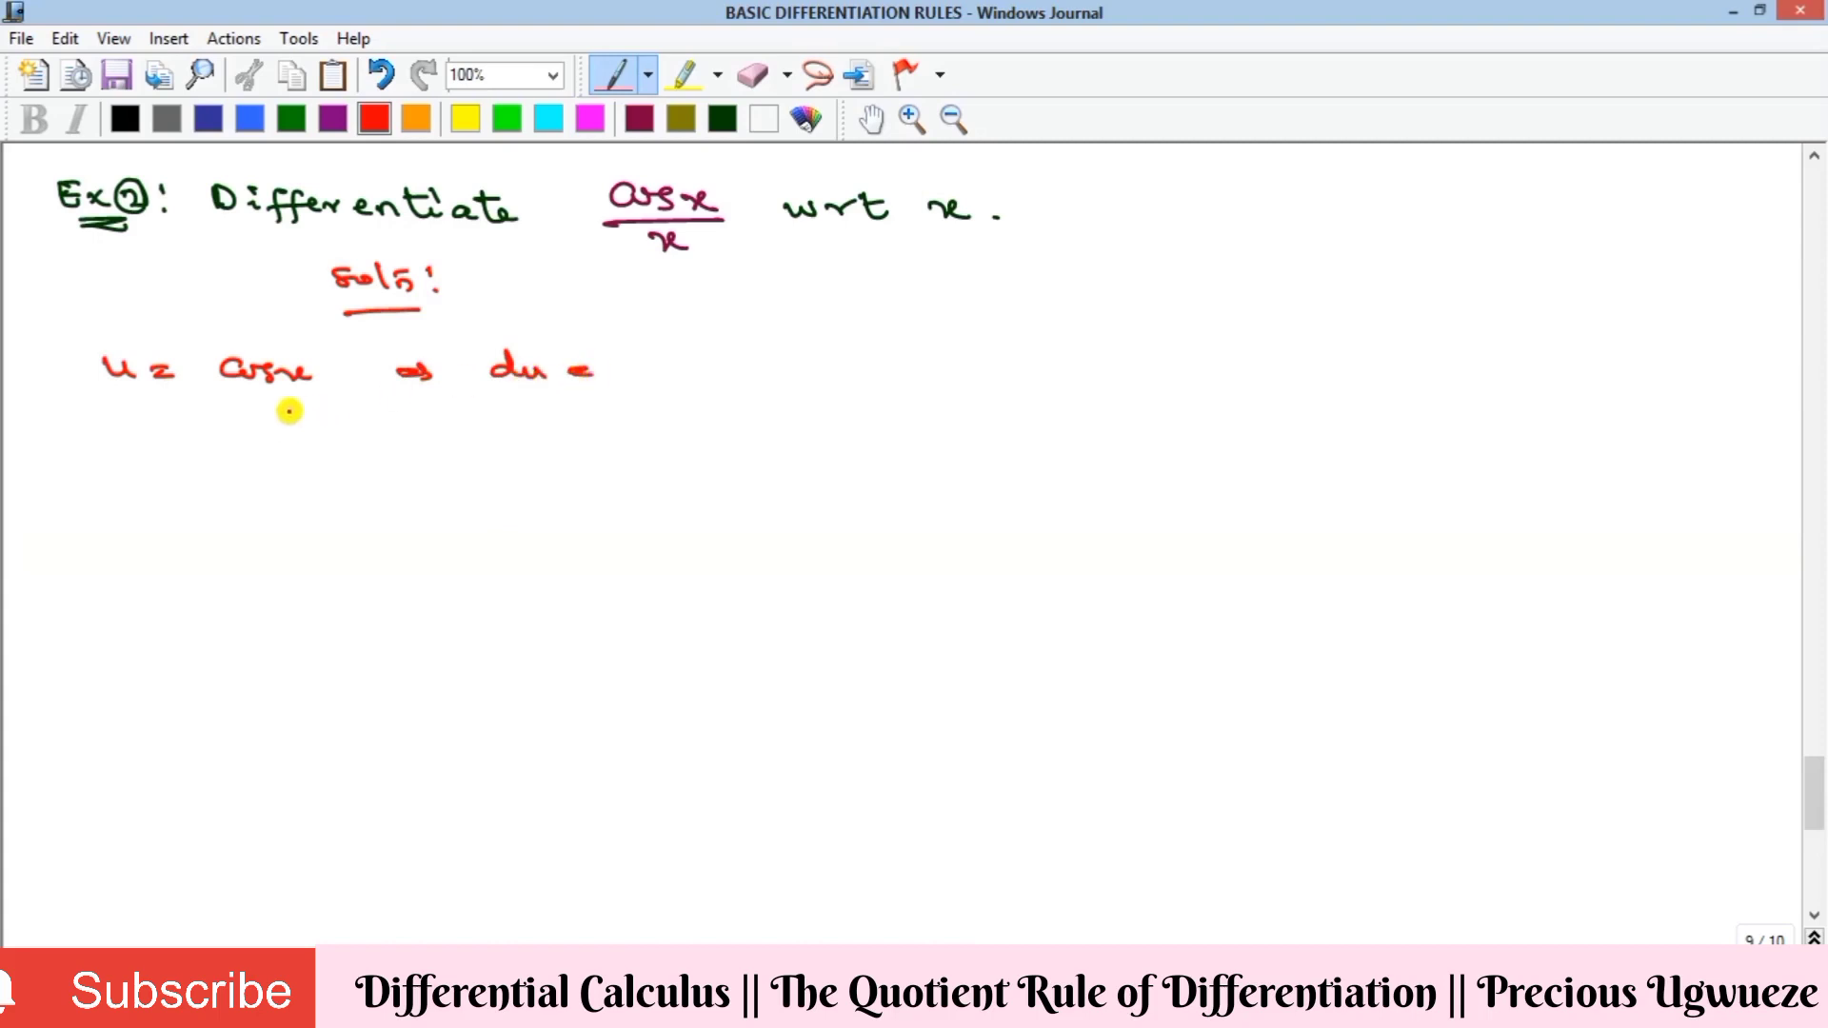
# In dark blue, complete du = −sin x and write v = x ⇒ dv = 1
pyautogui.click(208, 119)
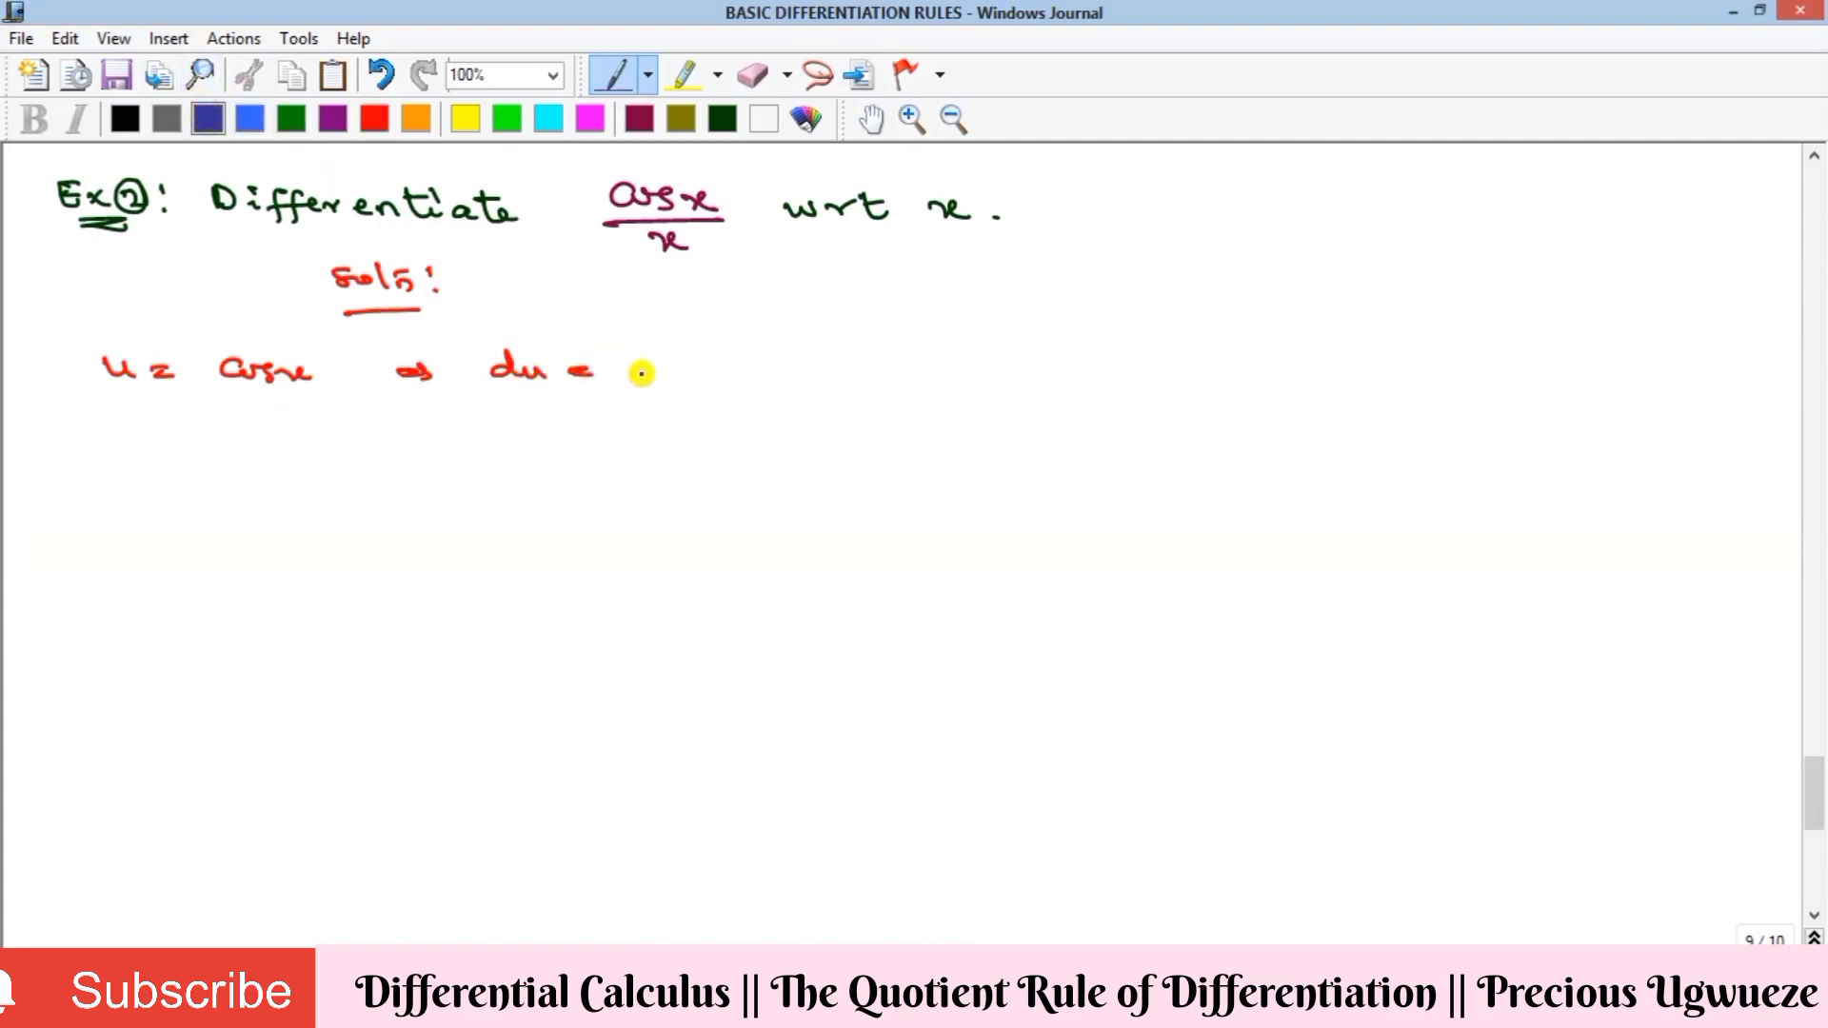
pyautogui.click(706, 358)
pyautogui.moveTo(731, 381); pyautogui.dragTo(786, 384)
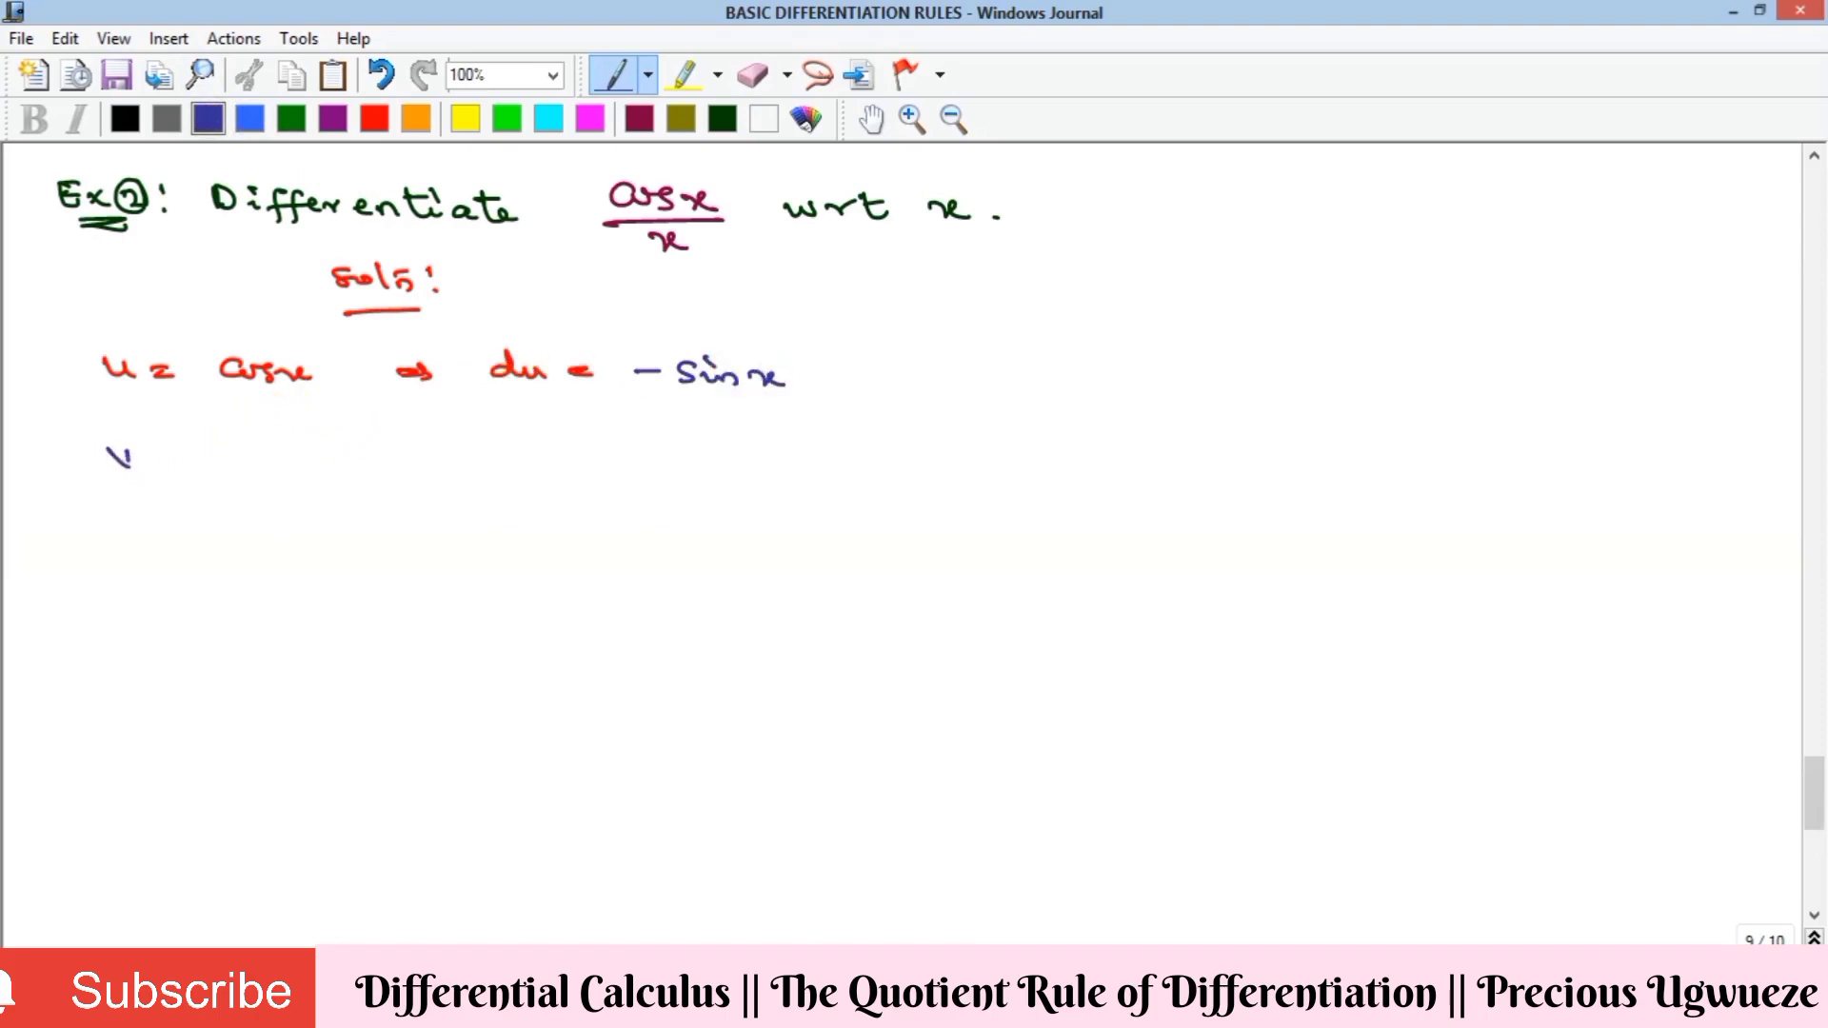
pyautogui.moveTo(164, 461); pyautogui.dragTo(284, 466)
pyautogui.moveTo(392, 451)
pyautogui.mouseDown()
pyautogui.moveTo(403, 466)
pyautogui.moveTo(523, 443)
pyautogui.moveTo(623, 470)
pyautogui.mouseUp()
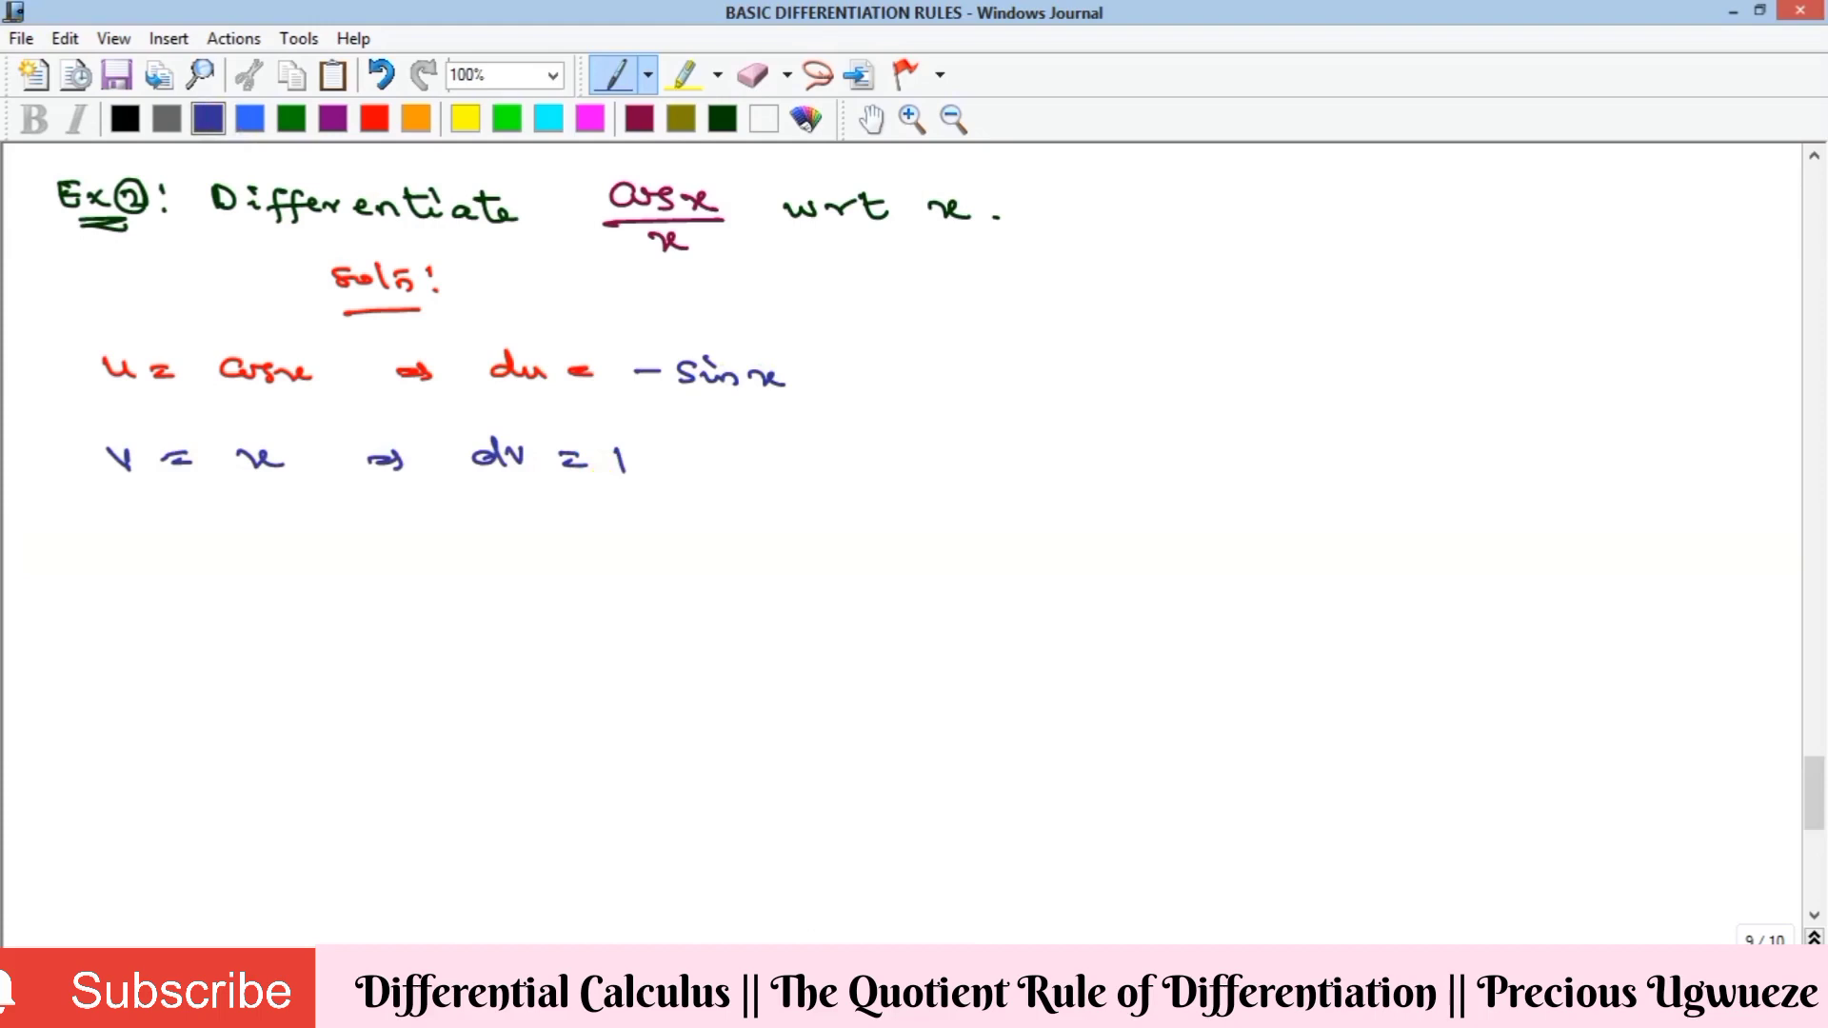
pyautogui.click(125, 118)
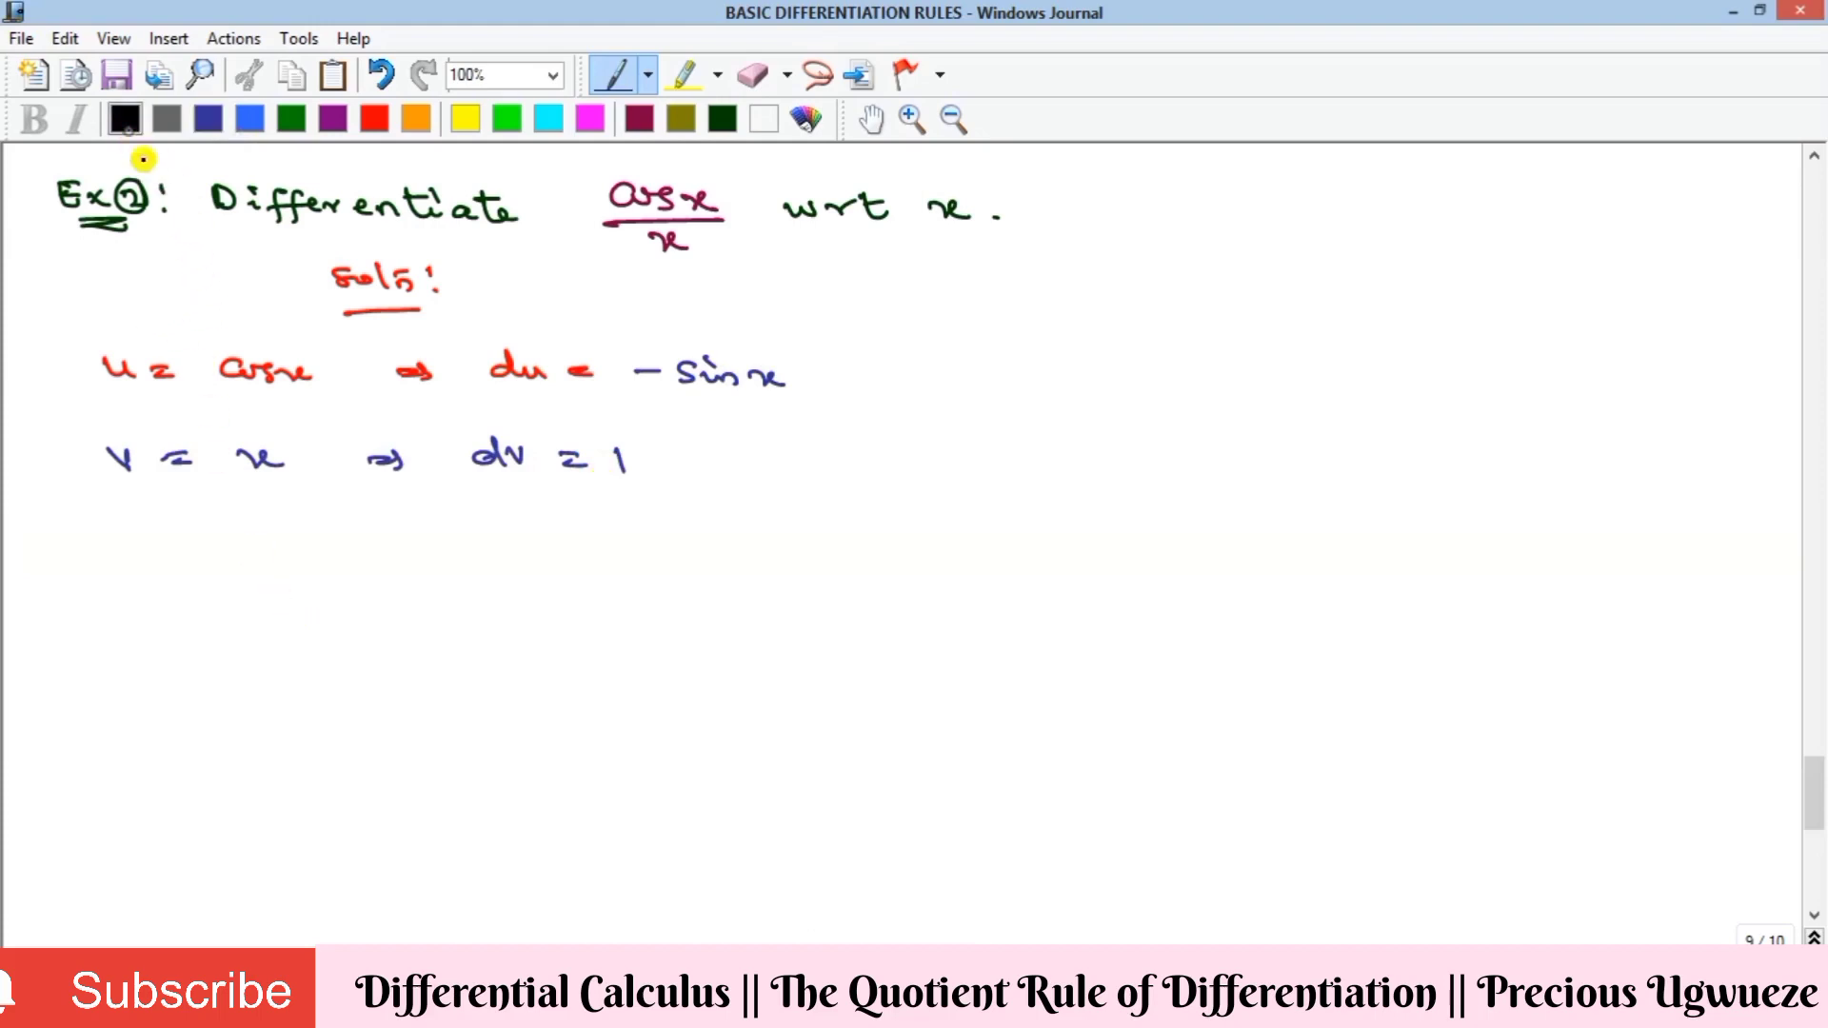
# In black, write the quotient rule dy/dx = (v du − u dv)/v² below the v line
pyautogui.moveTo(150, 573); pyautogui.dragTo(160, 584)
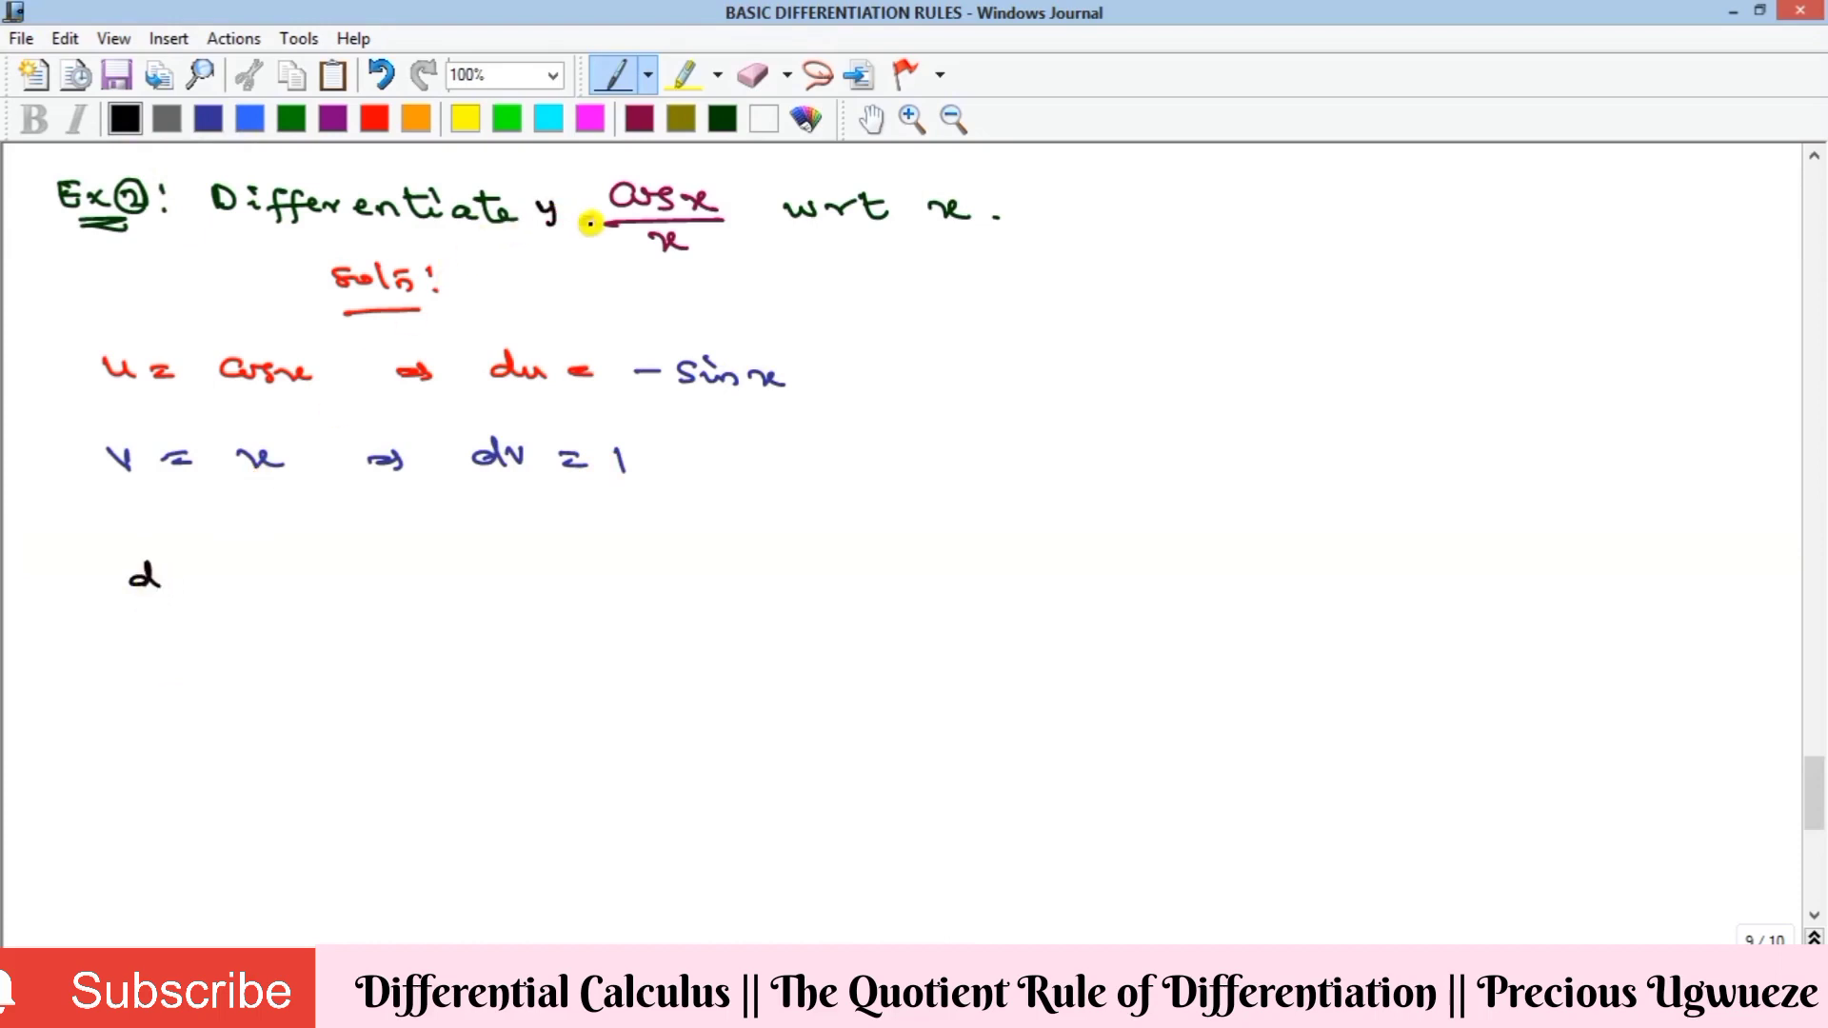
pyautogui.moveTo(179, 574)
pyautogui.mouseDown()
pyautogui.moveTo(205, 608)
pyautogui.moveTo(152, 645)
pyautogui.moveTo(212, 636)
pyautogui.moveTo(276, 588)
pyautogui.mouseUp()
pyautogui.moveTo(255, 600); pyautogui.dragTo(367, 569)
pyautogui.moveTo(409, 561); pyautogui.dragTo(446, 581)
pyautogui.moveTo(470, 581); pyautogui.dragTo(620, 575)
pyautogui.moveTo(340, 617); pyautogui.dragTo(629, 605)
pyautogui.moveTo(471, 637); pyautogui.dragTo(523, 649)
pyautogui.moveTo(262, 732)
pyautogui.mouseDown()
pyautogui.moveTo(563, 738)
pyautogui.moveTo(537, 720)
pyautogui.moveTo(646, 734)
pyautogui.mouseUp()
# Complete the substituted fraction (x(−sin x) − cos x(1))/x²
pyautogui.click(529, 712)
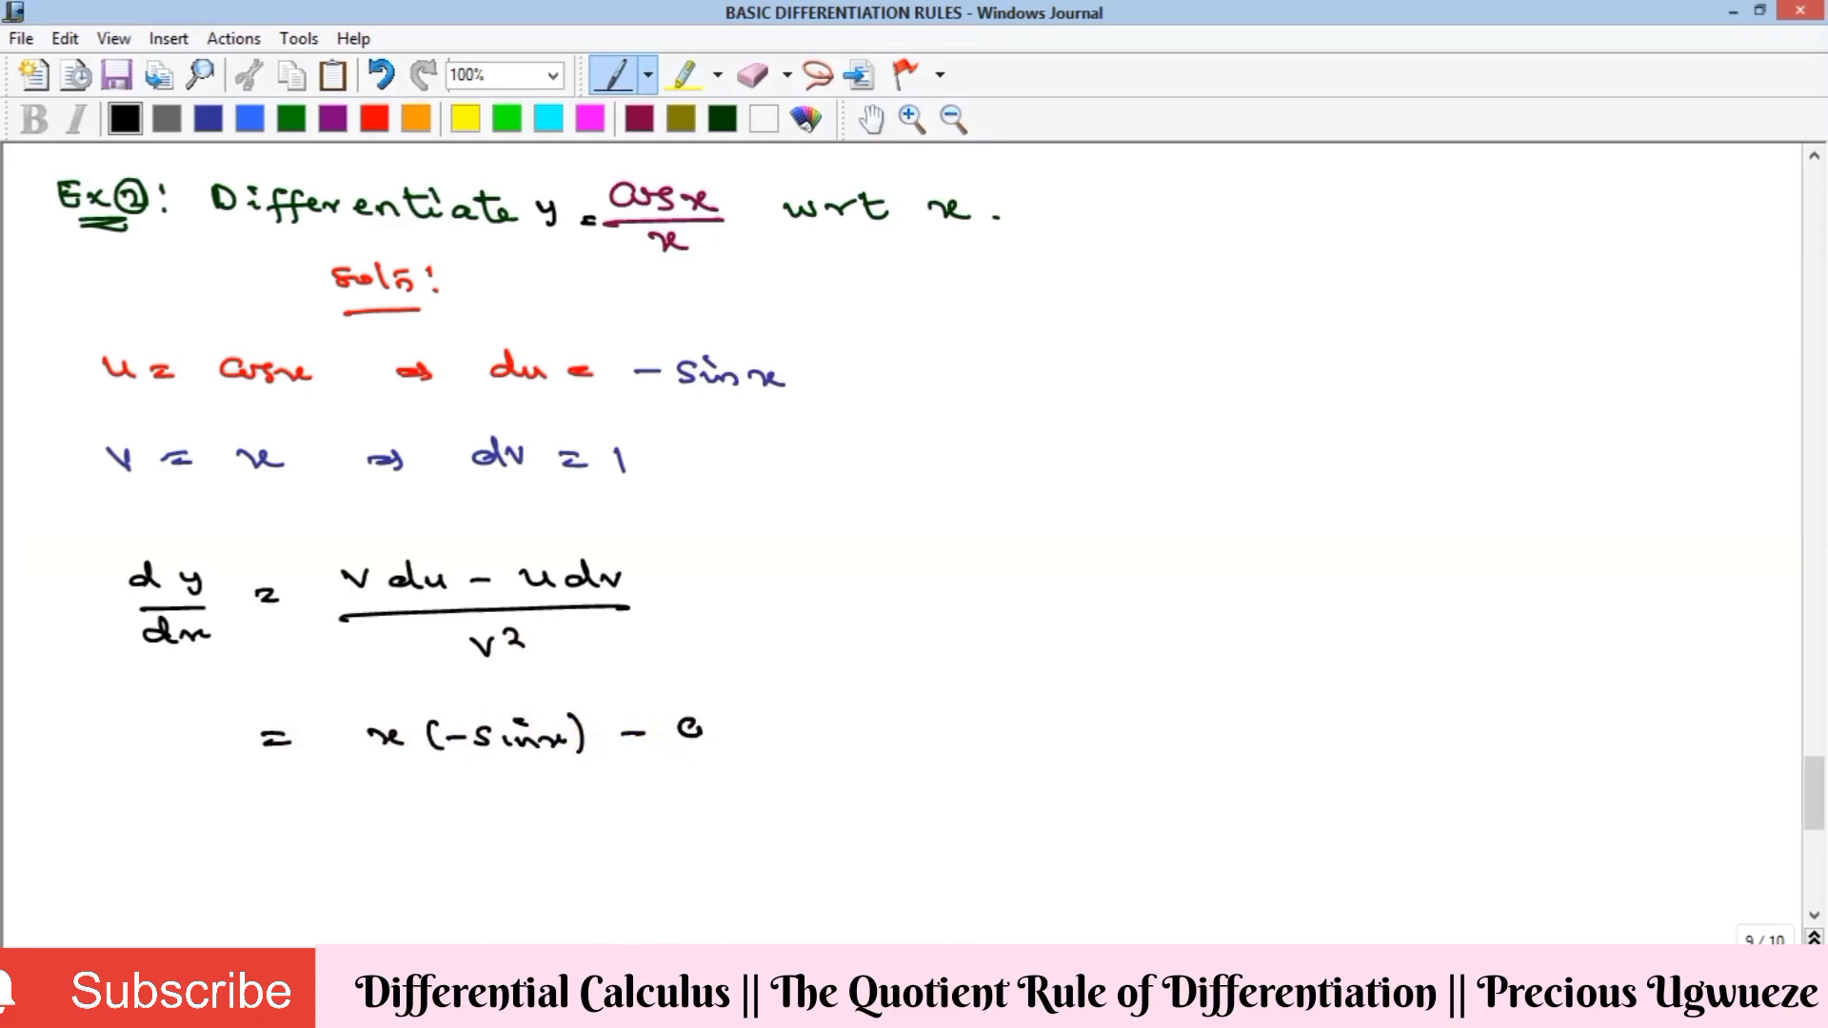
pyautogui.moveTo(756, 726); pyautogui.dragTo(841, 745)
pyautogui.moveTo(398, 774); pyautogui.dragTo(834, 767)
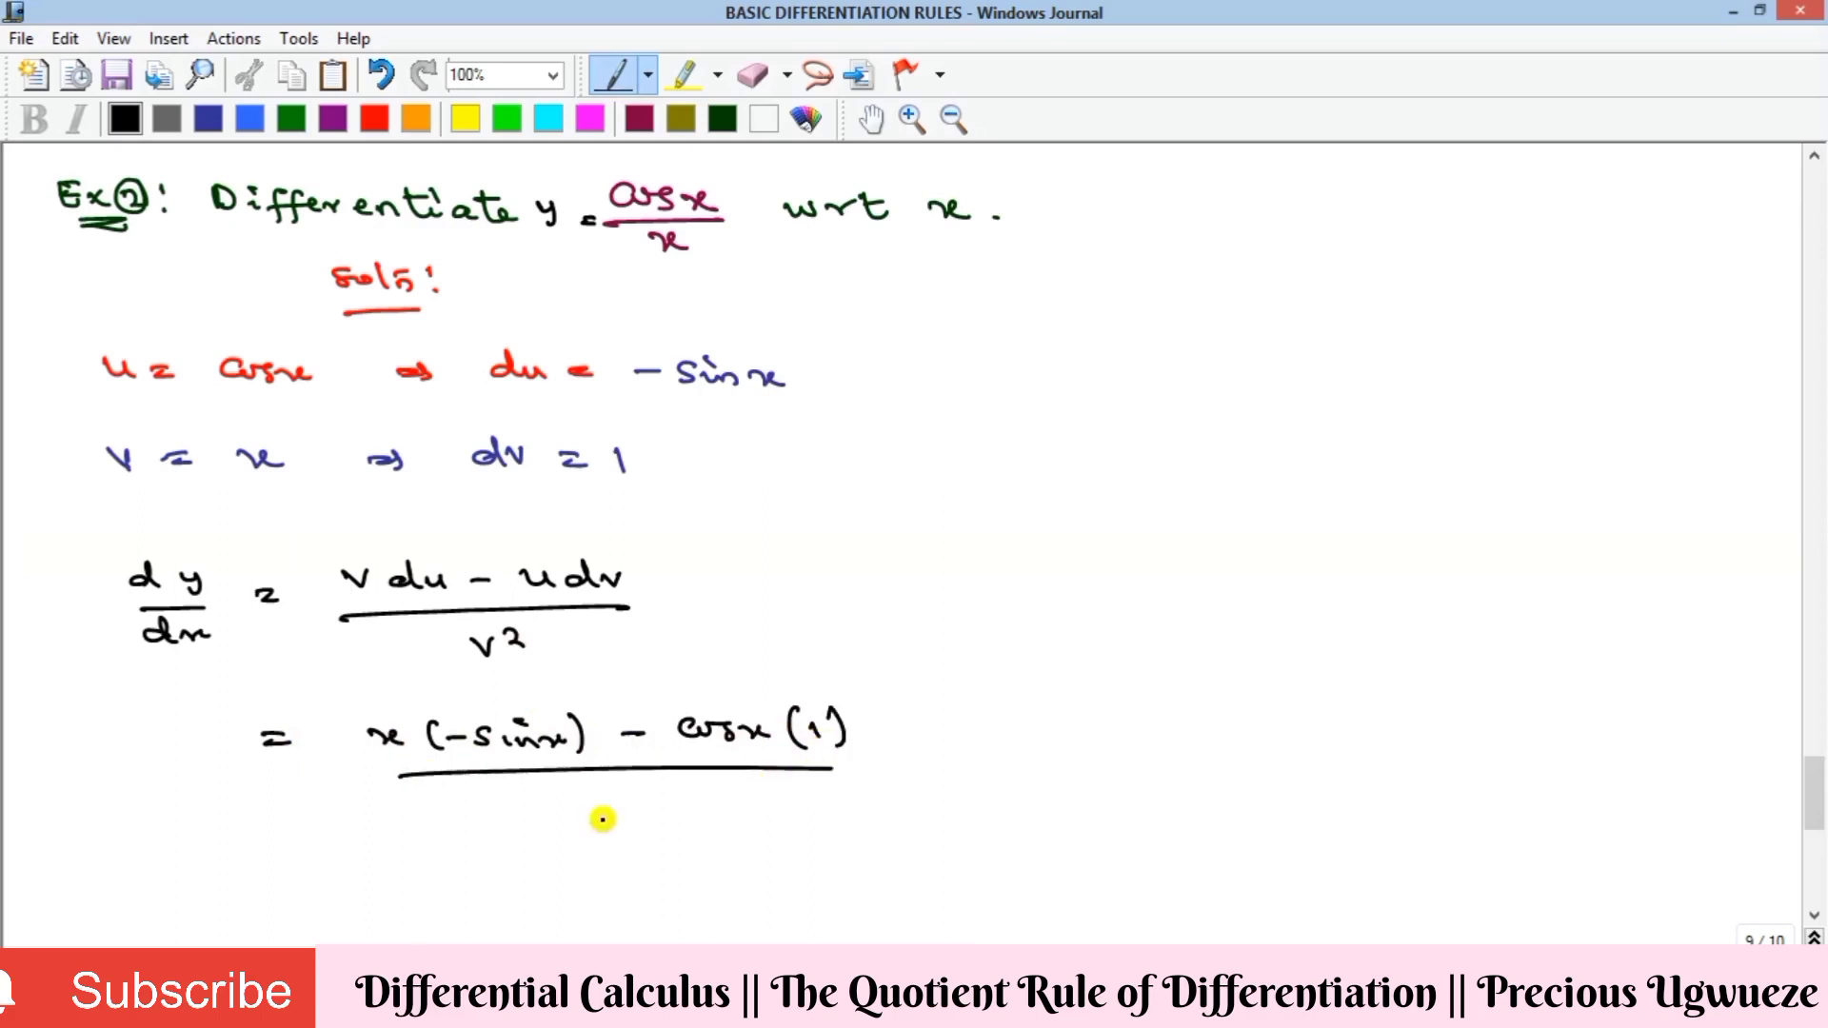
pyautogui.moveTo(605, 802); pyautogui.dragTo(644, 800)
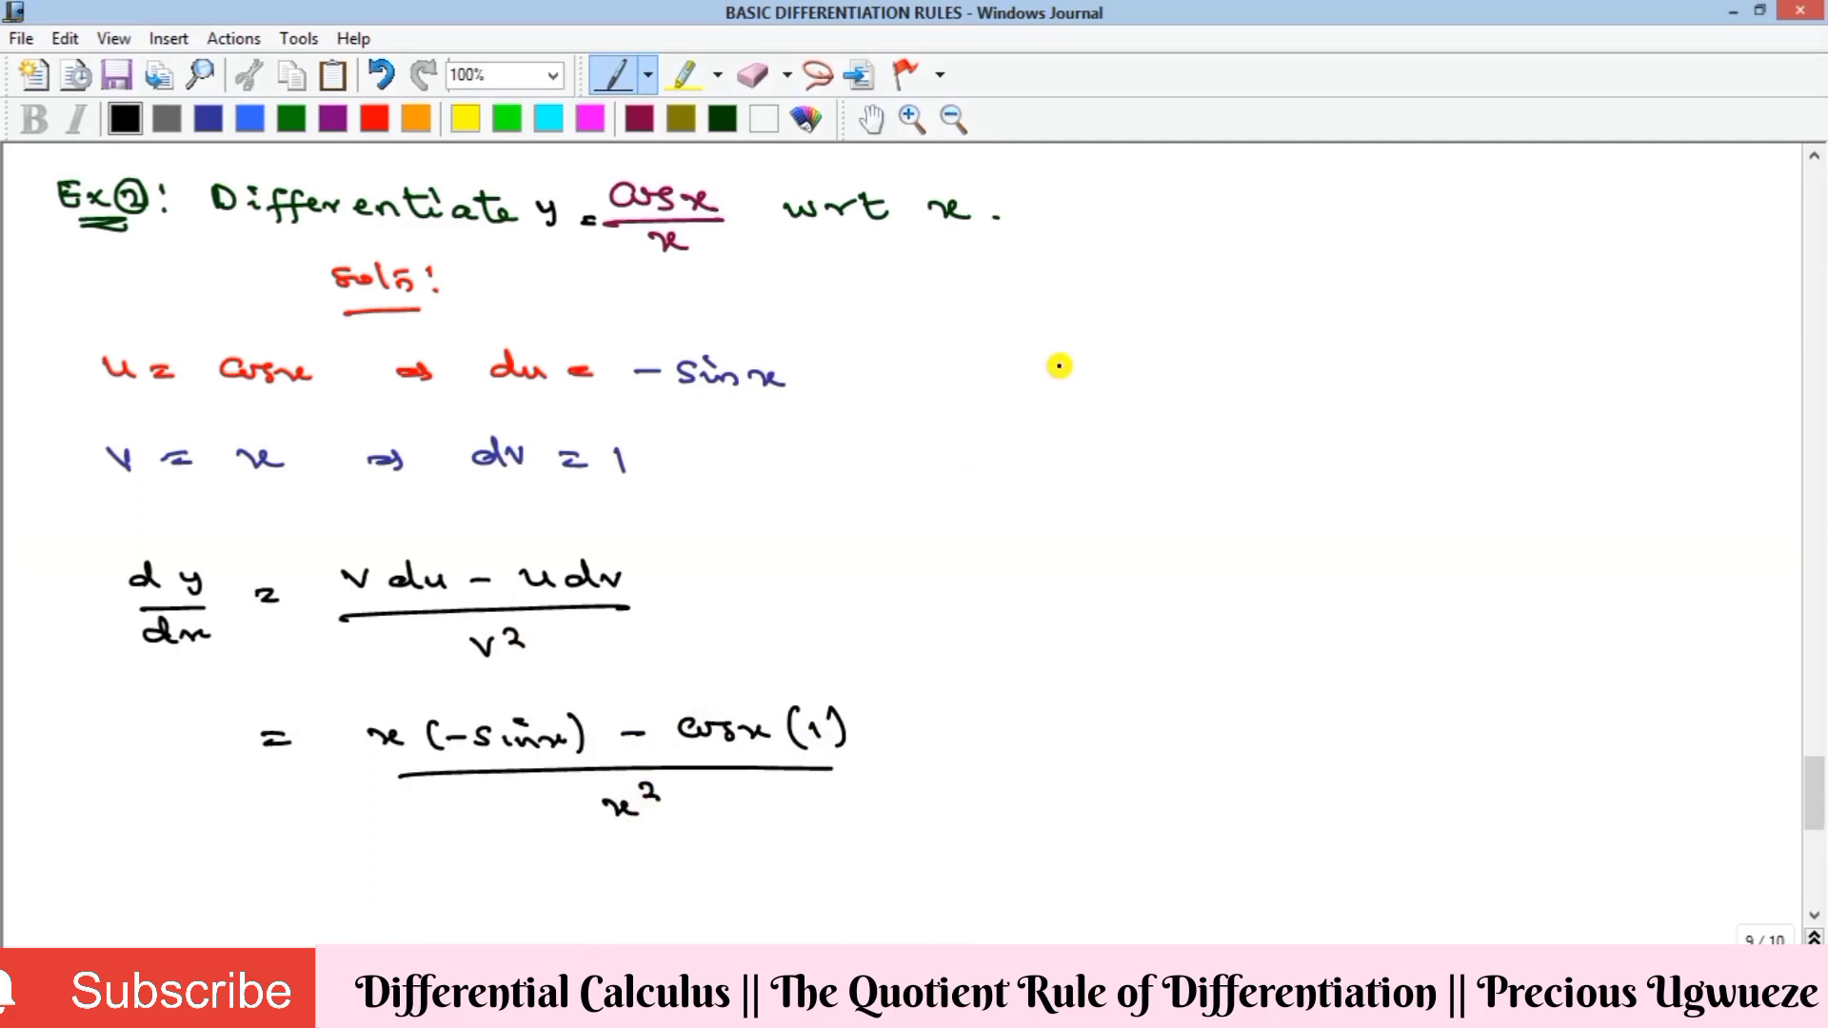
pyautogui.click(639, 119)
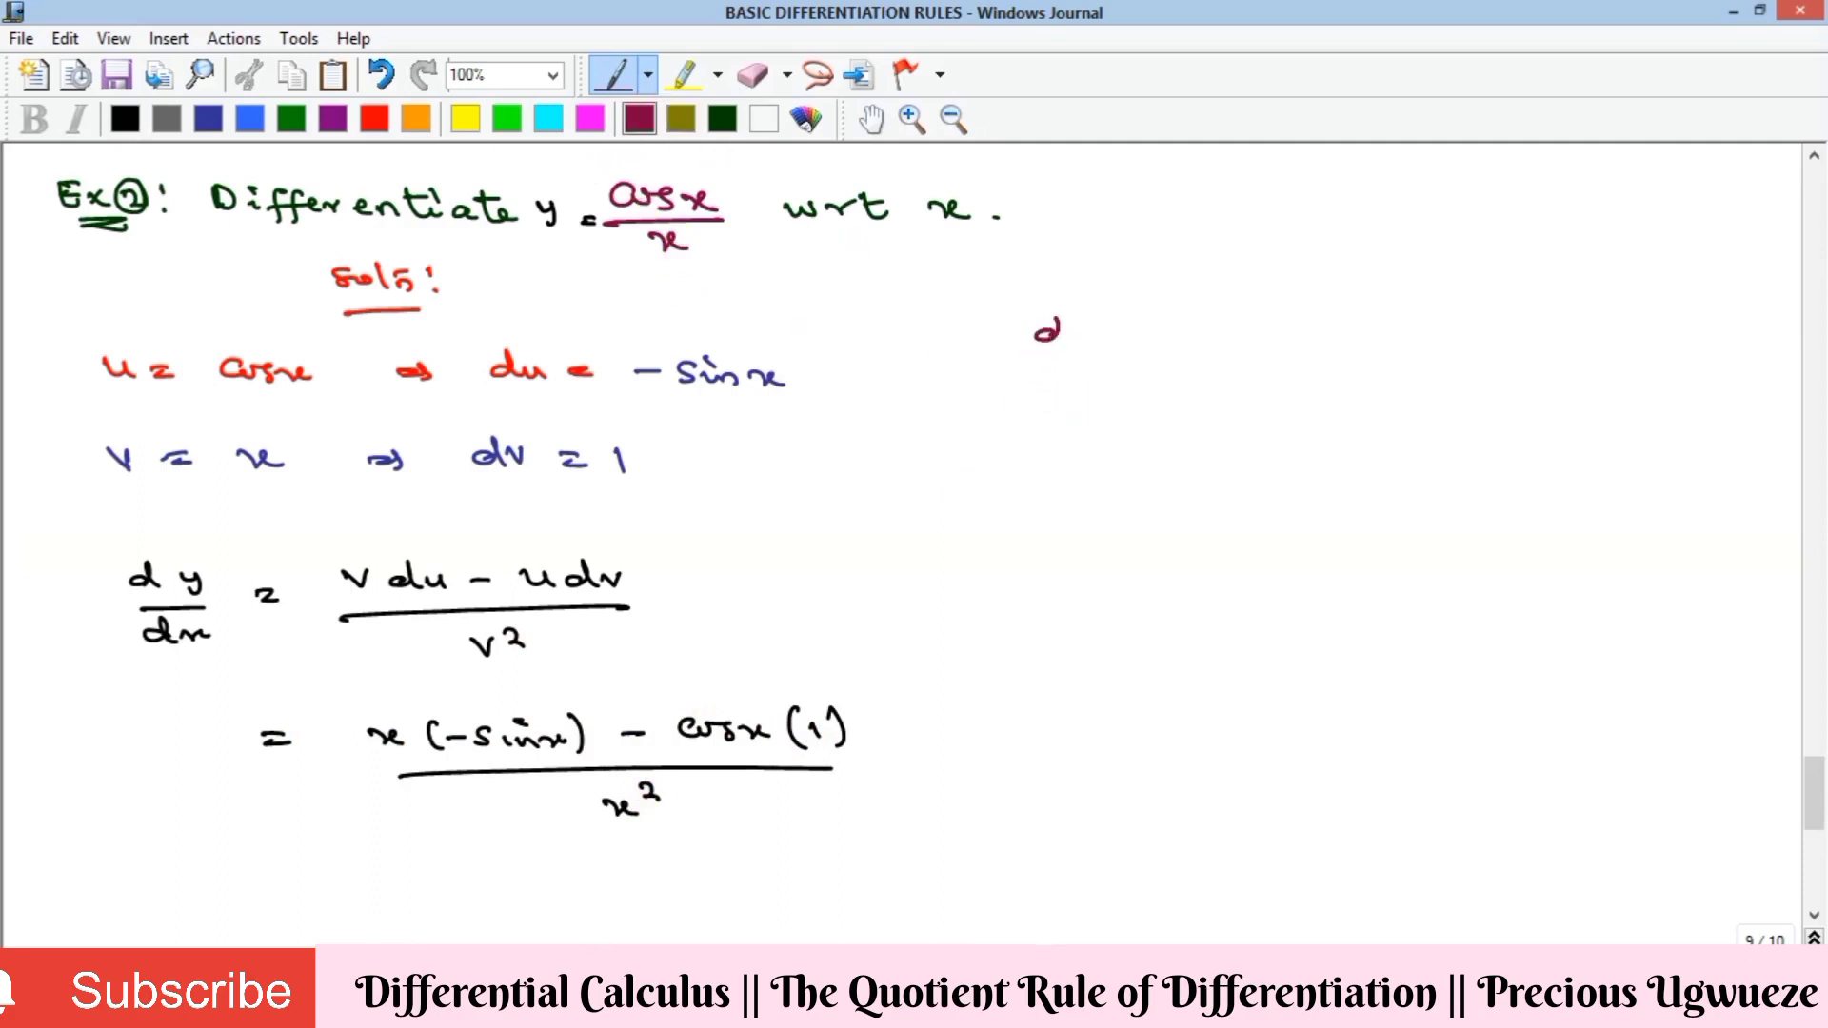
# In maroon, write dy/dx = (−x sin x − cos x)/x² at the page's upper right
pyautogui.moveTo(1092, 335); pyautogui.dragTo(1087, 349)
pyautogui.moveTo(1036, 361)
pyautogui.mouseDown()
pyautogui.moveTo(1089, 359)
pyautogui.moveTo(1073, 384)
pyautogui.moveTo(1120, 385)
pyautogui.moveTo(1235, 329)
pyautogui.moveTo(1274, 337)
pyautogui.mouseUp()
pyautogui.moveTo(1302, 323)
pyautogui.mouseDown()
pyautogui.moveTo(1285, 340)
pyautogui.moveTo(1535, 330)
pyautogui.mouseUp()
pyautogui.moveTo(1226, 371); pyautogui.dragTo(1573, 377)
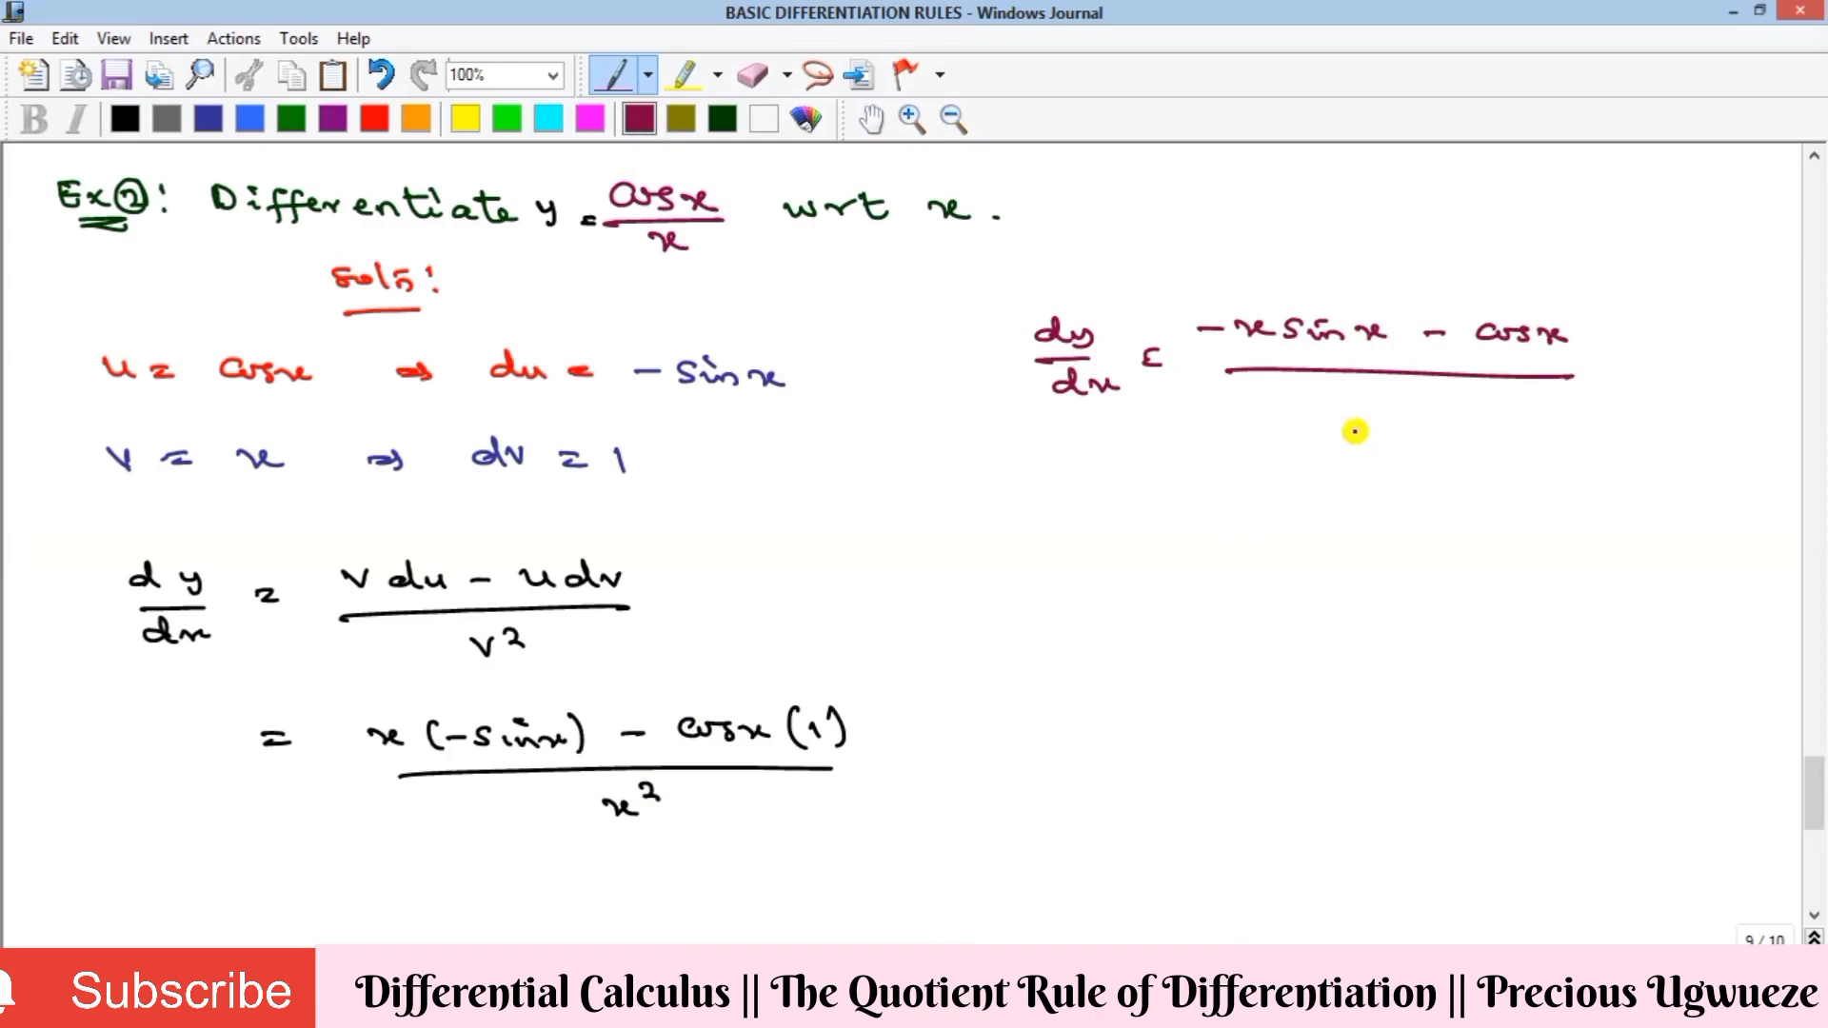
pyautogui.moveTo(1377, 407); pyautogui.dragTo(1401, 417)
pyautogui.moveTo(1420, 406); pyautogui.dragTo(1405, 420)
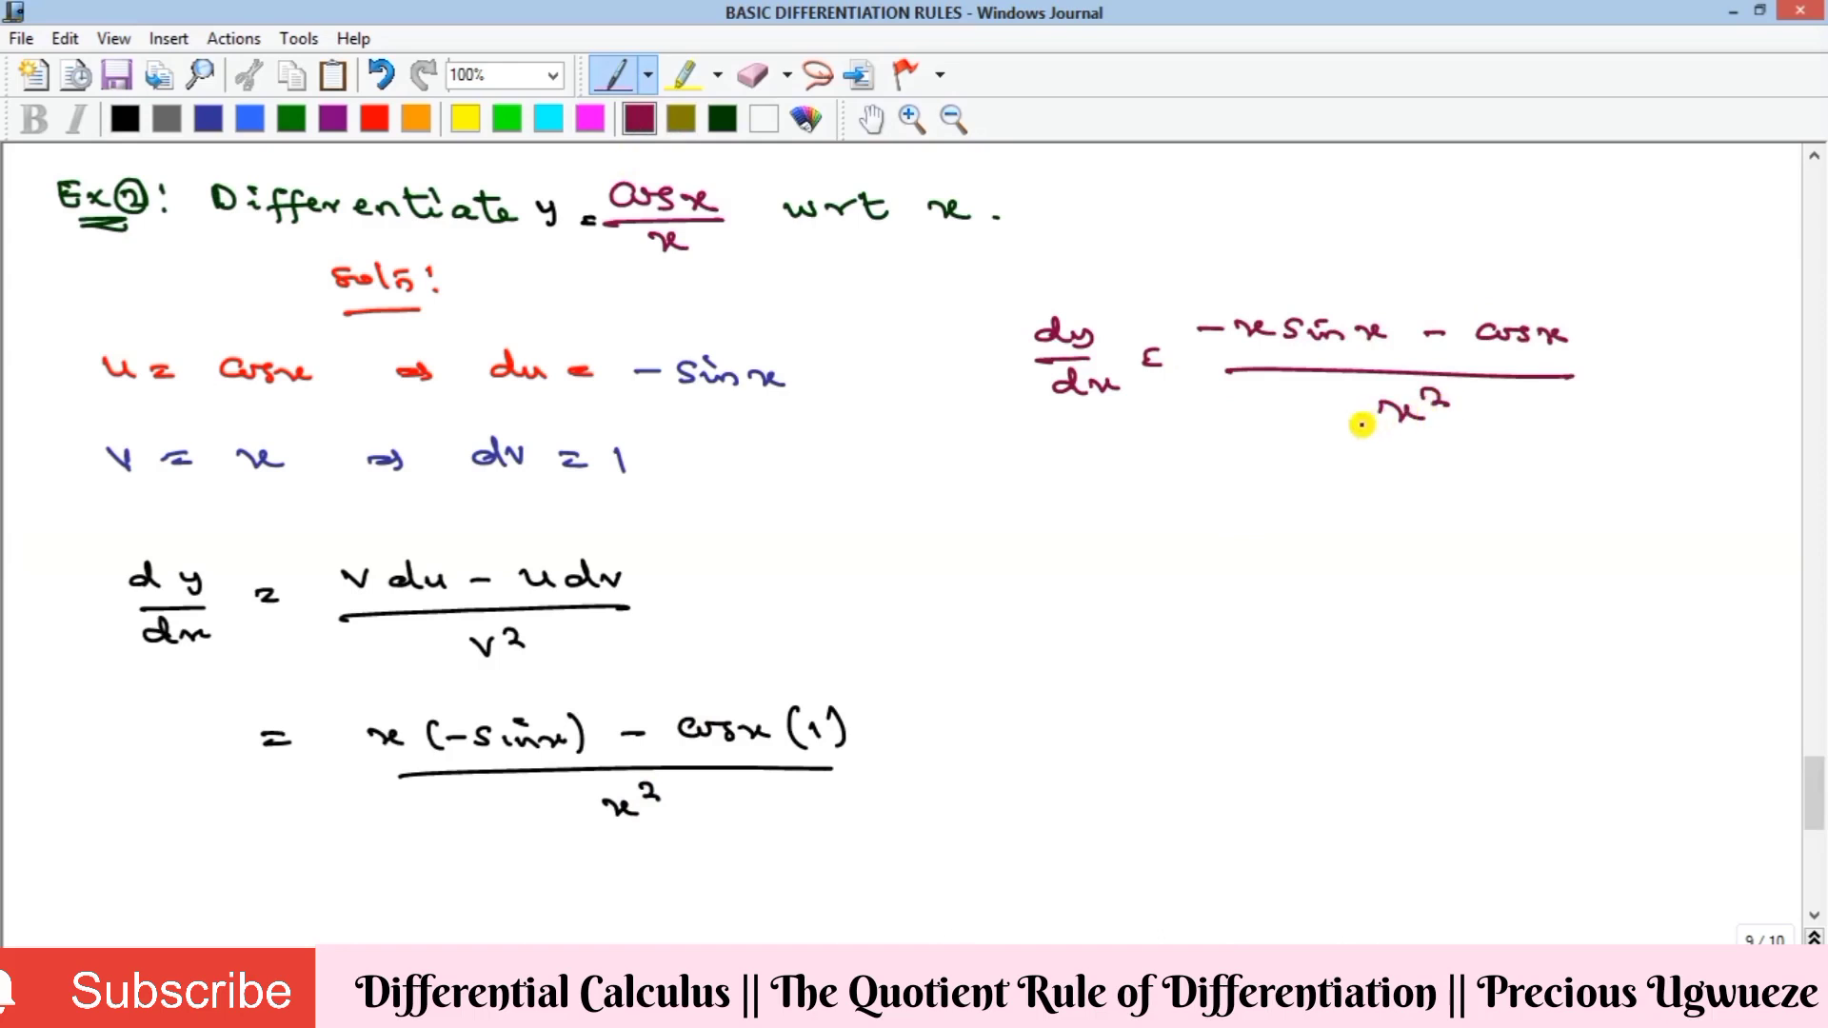